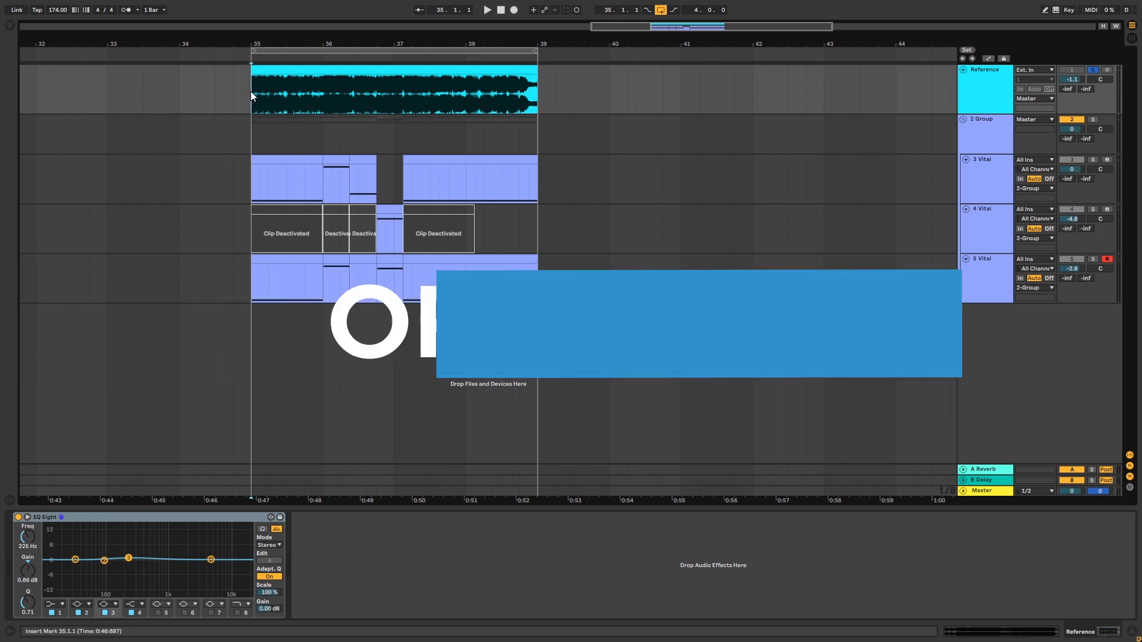
- Play the looped section from bar 35 with the Reference track soloed and again with its solo turned off
key("space")
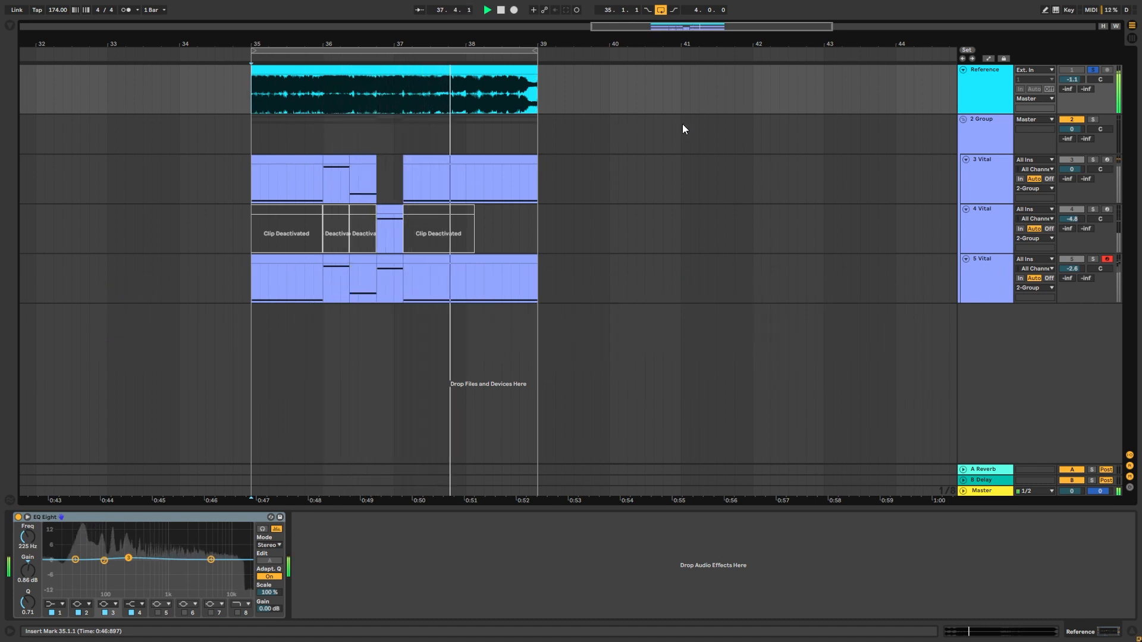
key("space")
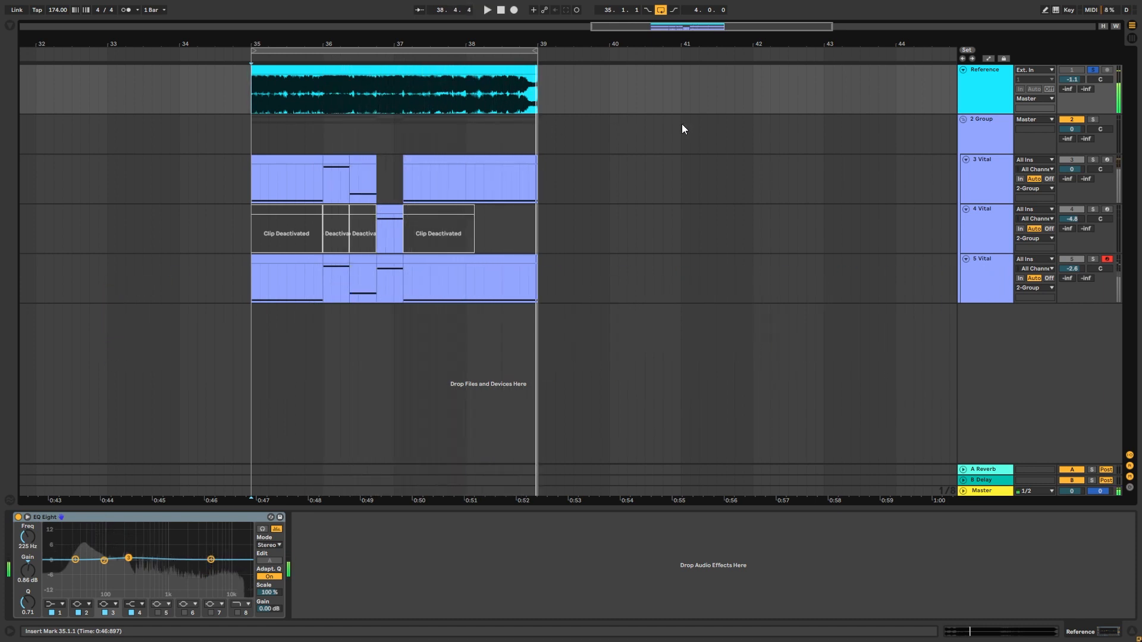
left_click(1096, 69)
key("space")
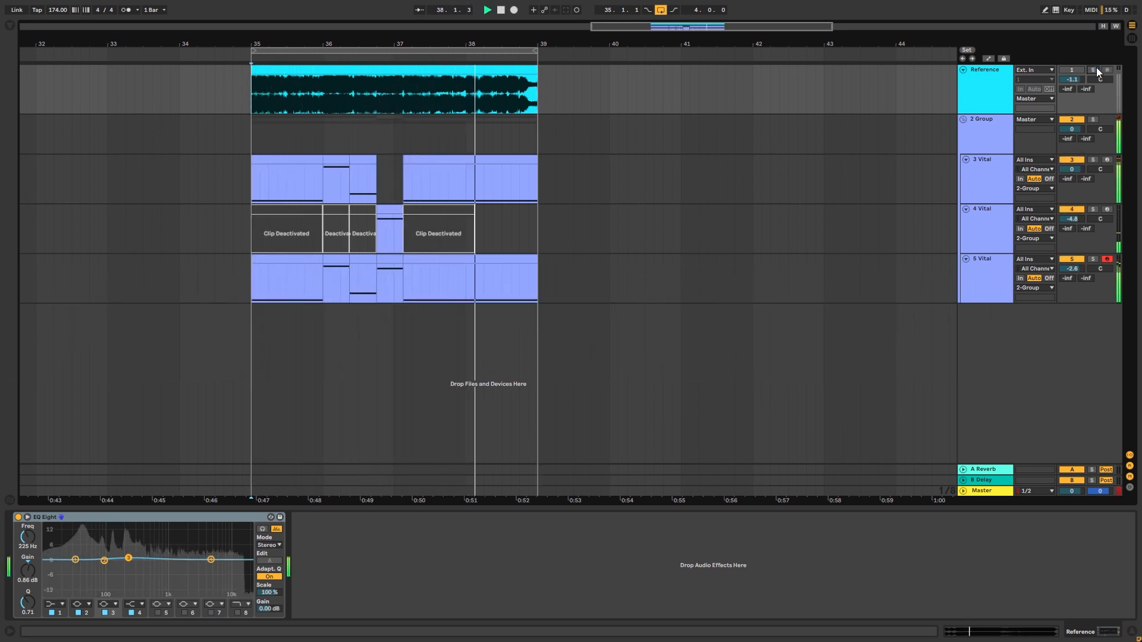
left_click(258, 186)
left_click(251, 180)
key("space")
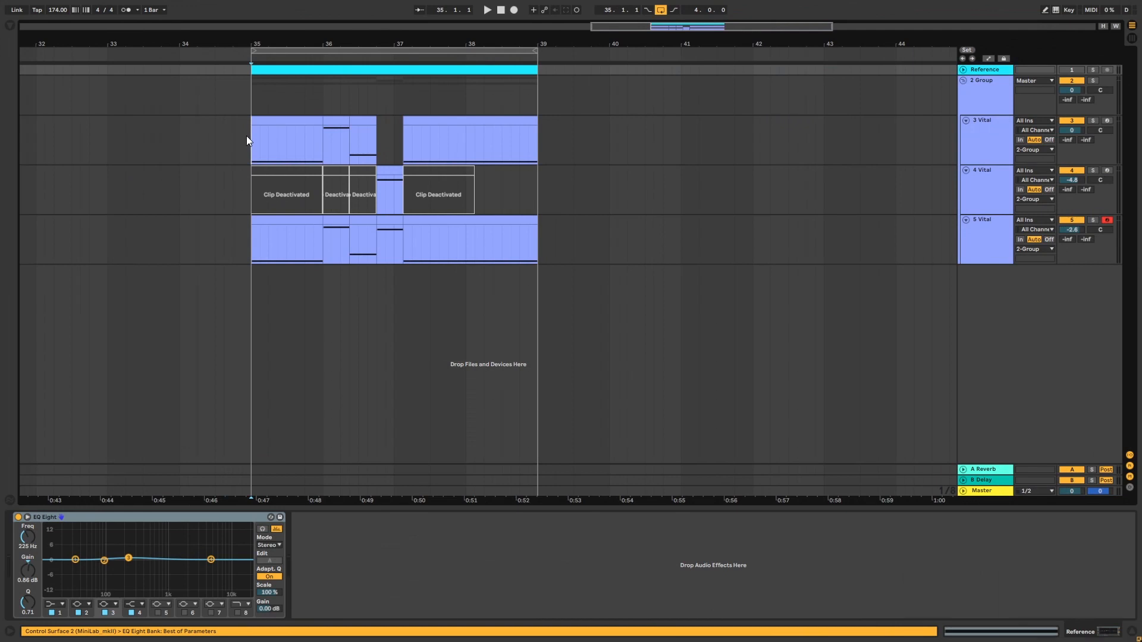
- Audition the 3 Vital, 4 Vital and 5 Vital tracks one at a time by soloing each during playback
left_click(1099, 122)
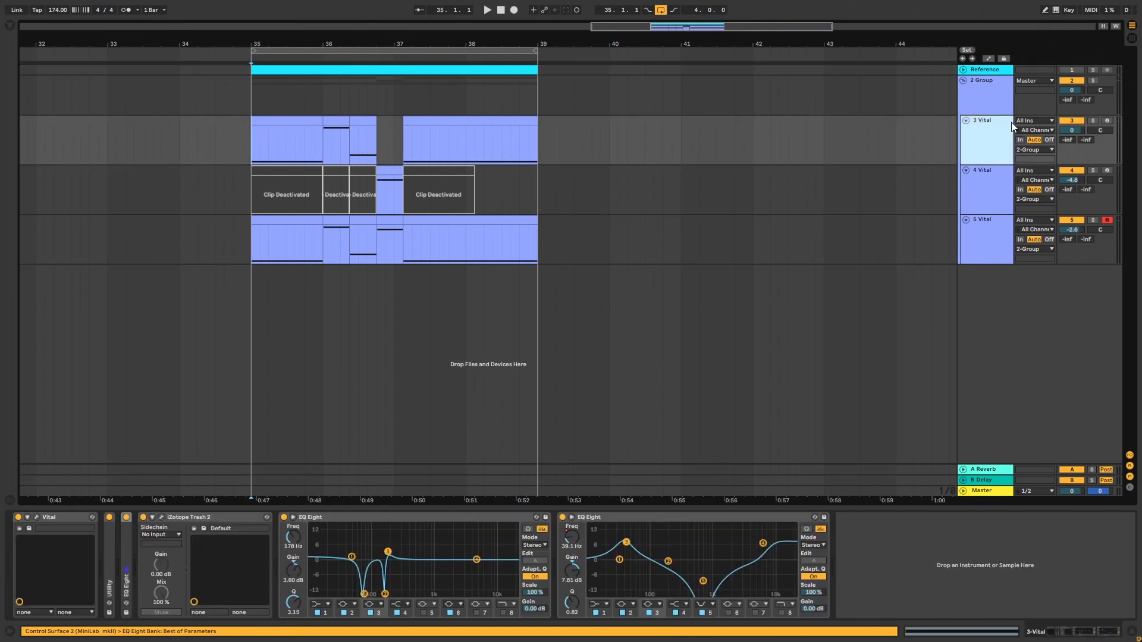
left_click(1093, 120)
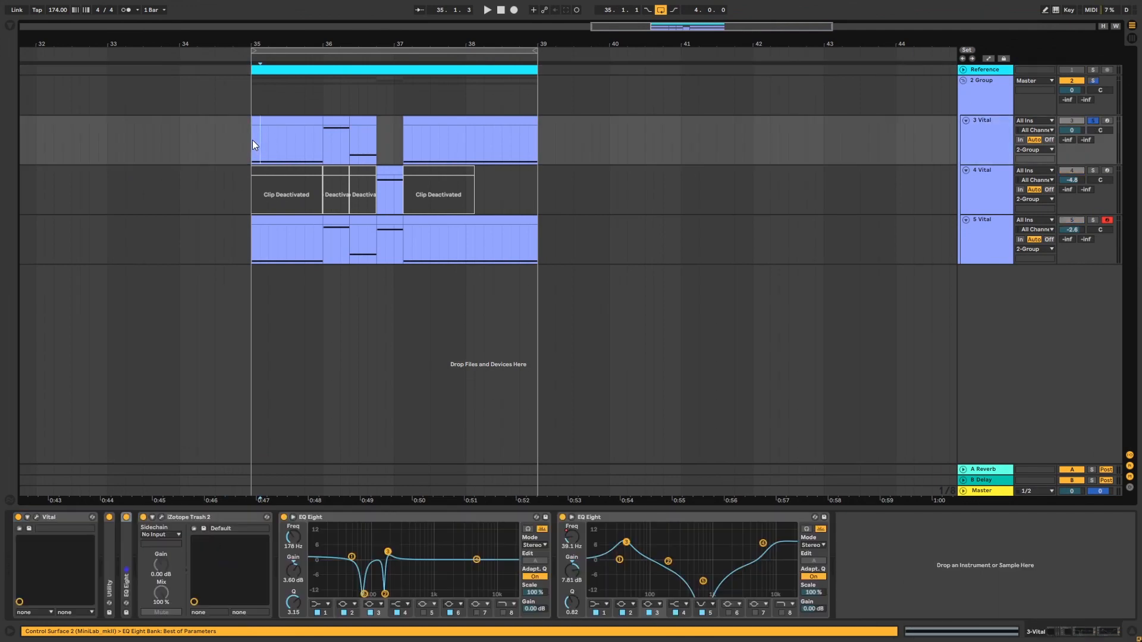
key("space")
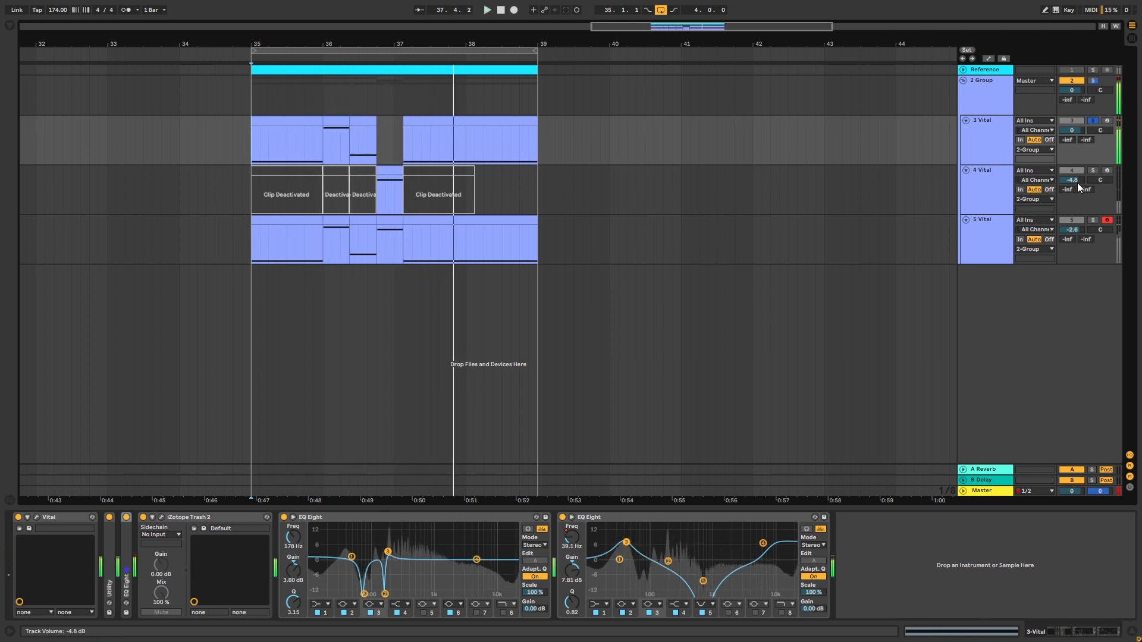
left_click(1093, 170)
left_click(370, 193)
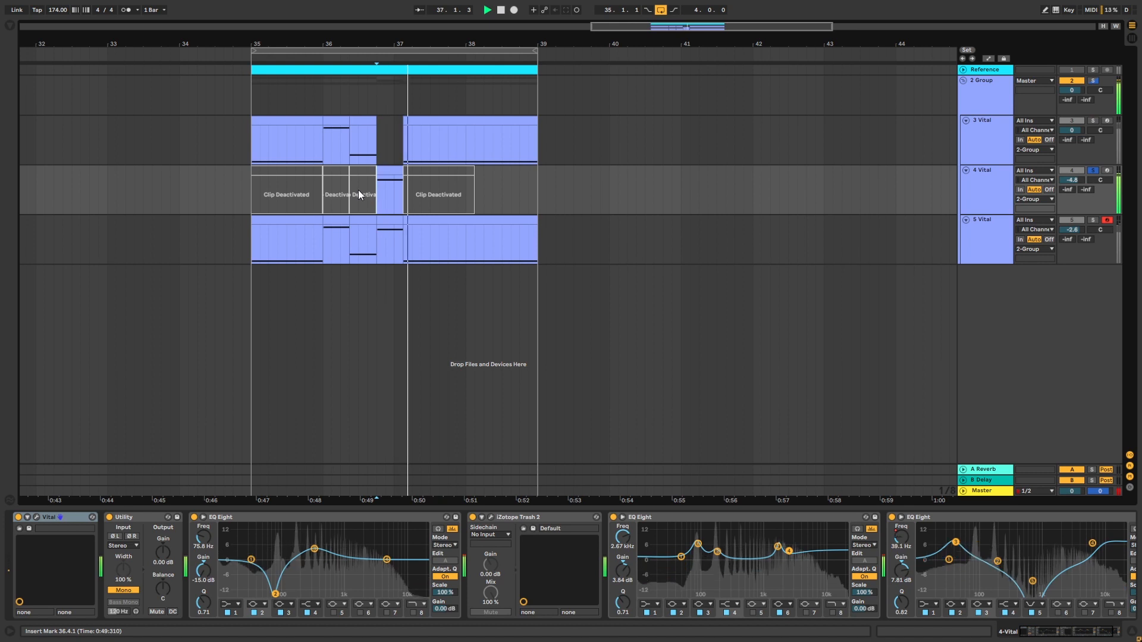
left_click(1093, 220)
left_click(248, 261)
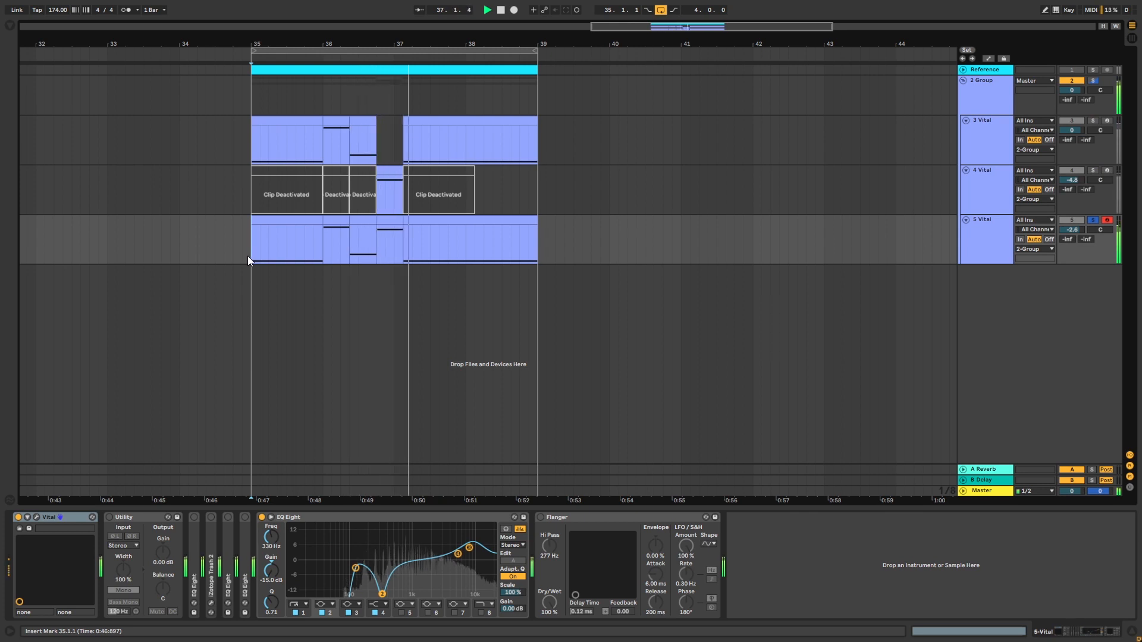
- Solo the three Vital tracks together to hear the layers combined, and stop playback
left_click(1092, 170)
left_click(1092, 120)
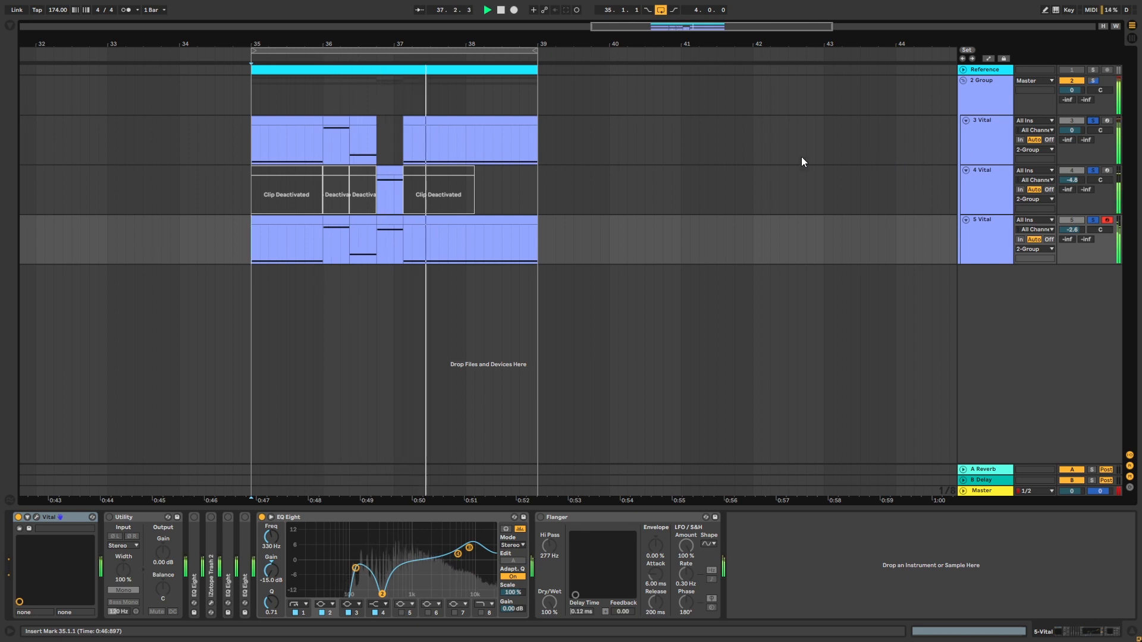
key("space")
- Open the Vital synth on the 4 Vital track and turn on oscillators 2 and 3
left_click(964, 163)
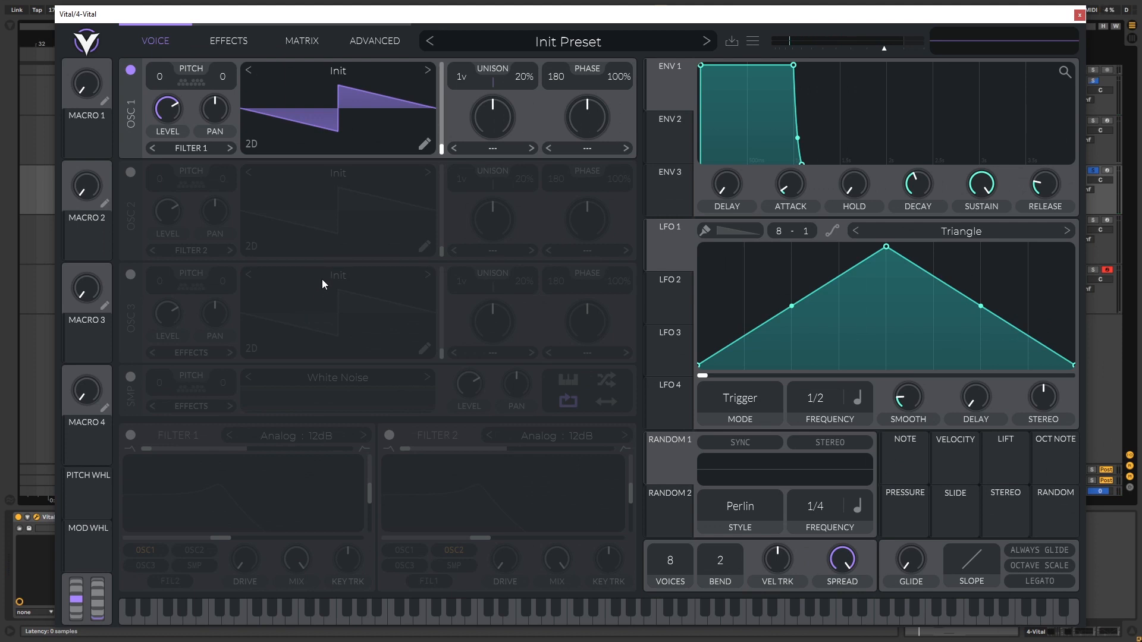
left_click(130, 172)
left_click(131, 274)
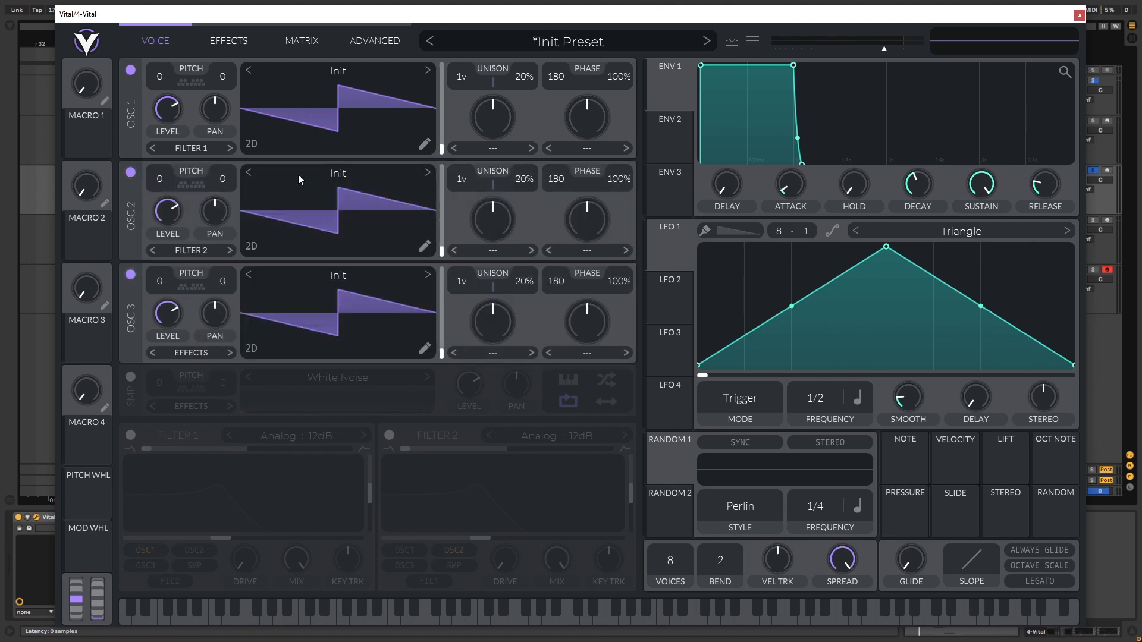
- Load the Basic Shapes wavetable into oscillators 1 and 2
left_click(328, 73)
left_click(709, 117)
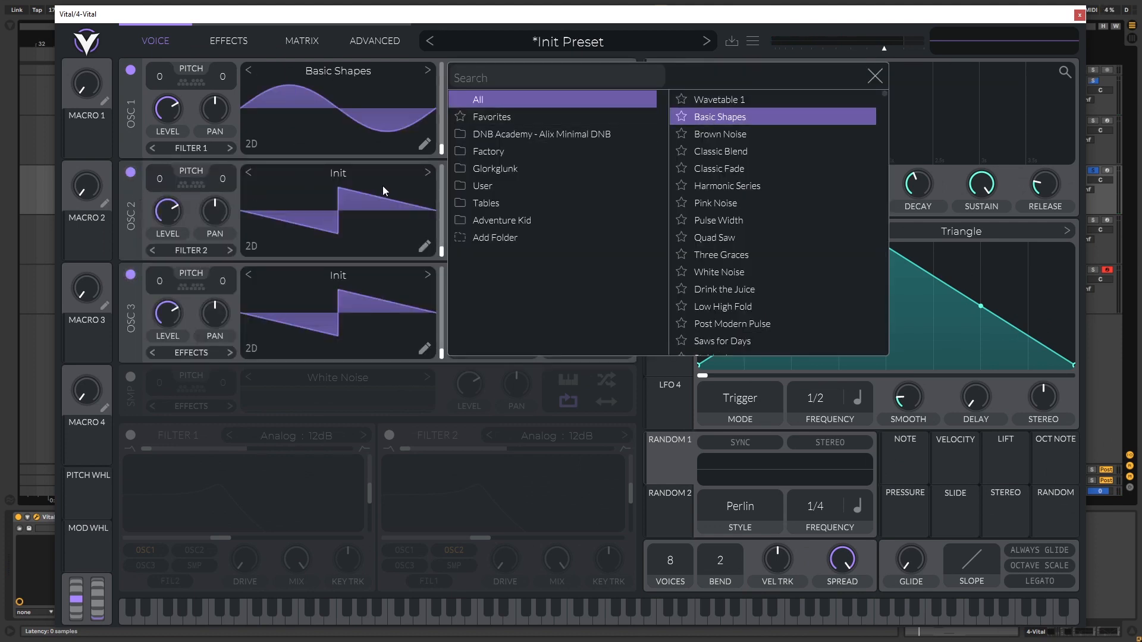
left_click(390, 175)
left_click(390, 175)
left_click(702, 219)
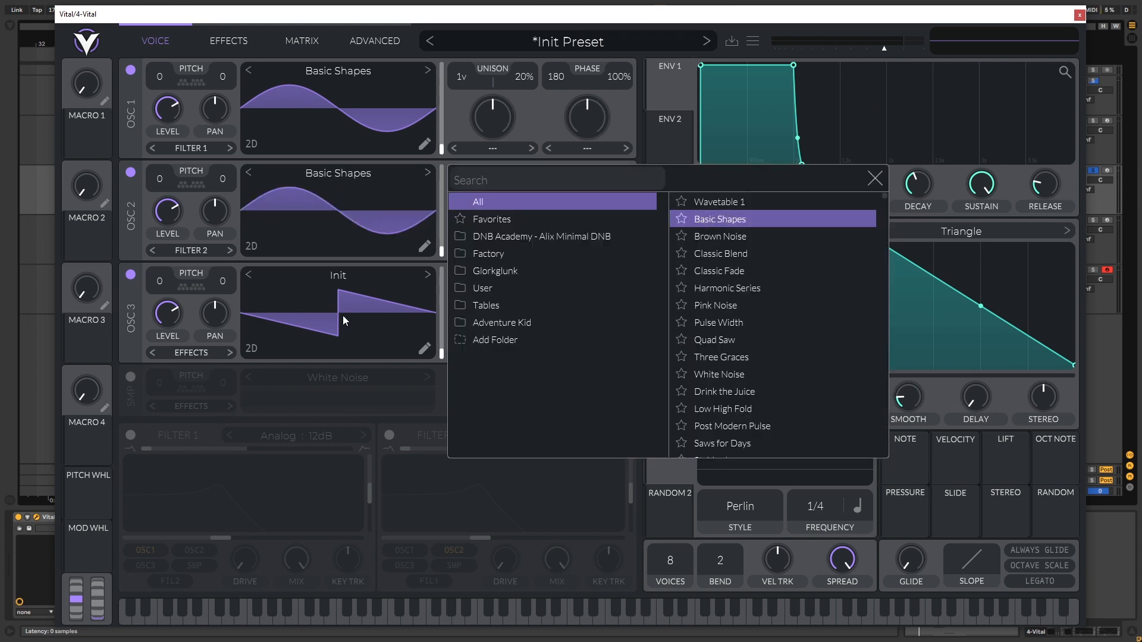
- Raise all oscillator levels to maximum and set oscillator 2 to FM Osc 3, with oscillator 3 transposed up 12 semitones
left_click(300, 287)
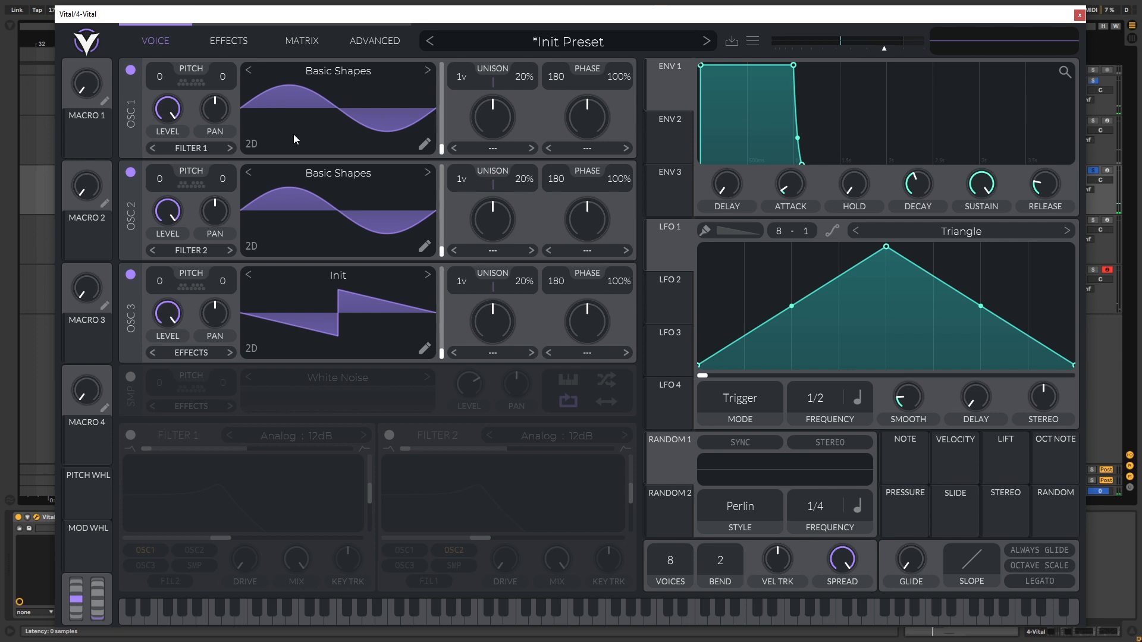
left_click(596, 248)
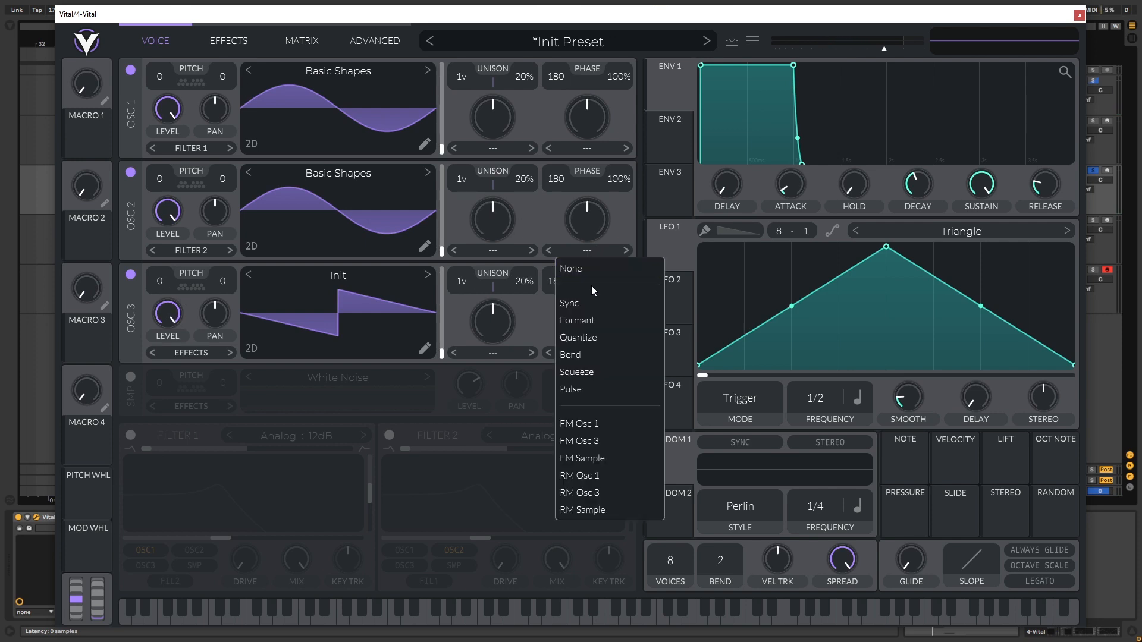
left_click(598, 439)
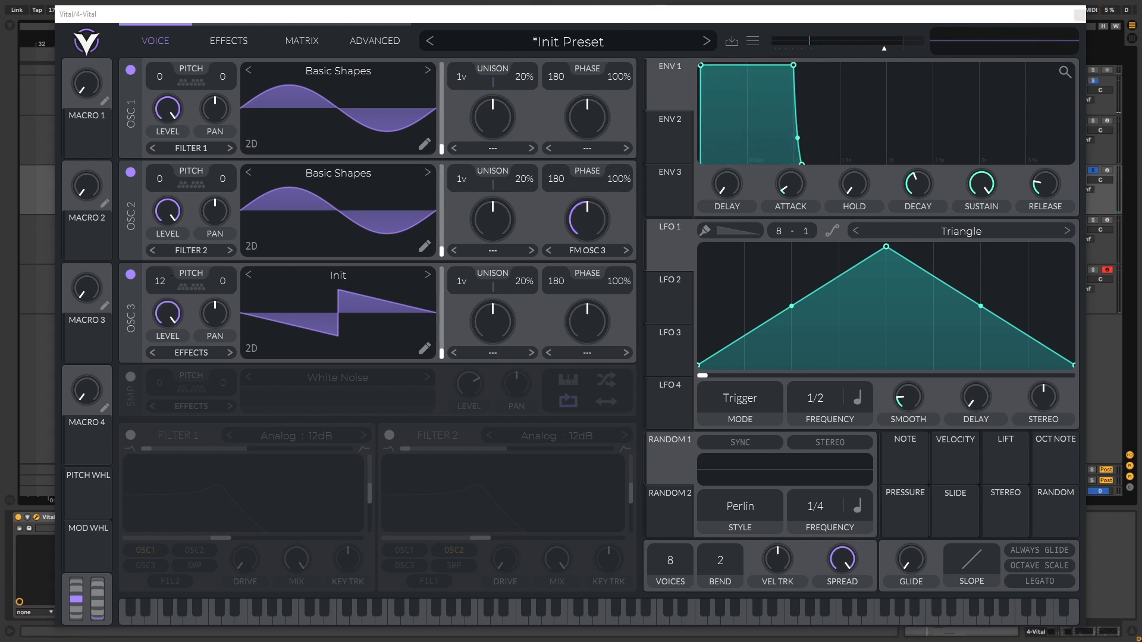
- Enable Vital's Chorus, Eq and Distortion effects and place the Eq ahead of the Distortion in the chain
left_click(205, 41)
left_click(131, 71)
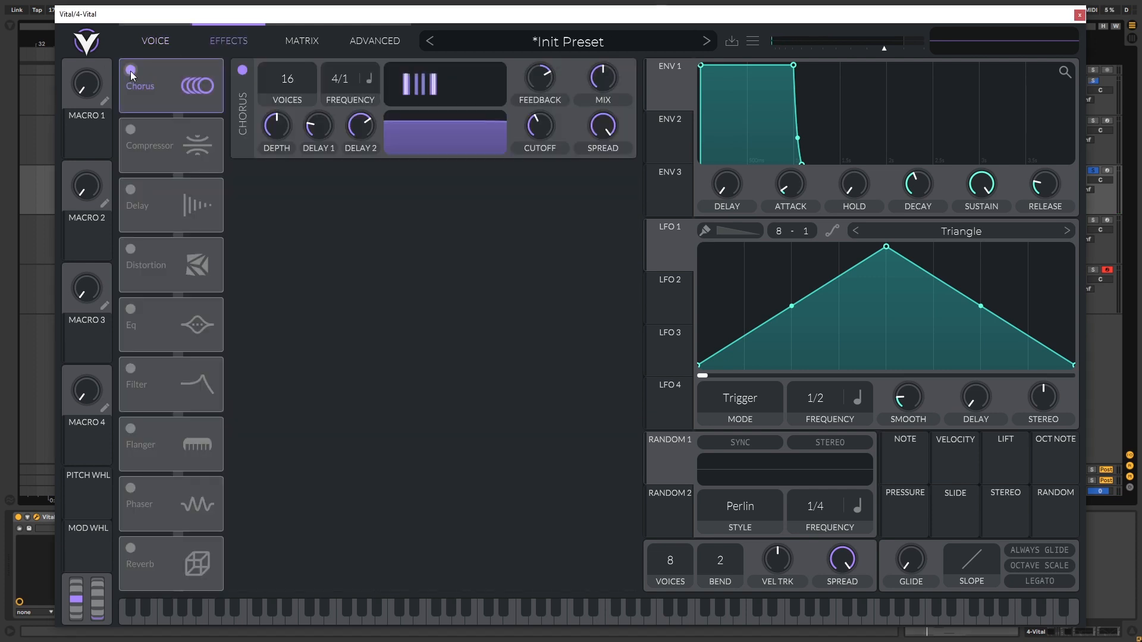
left_click(130, 309)
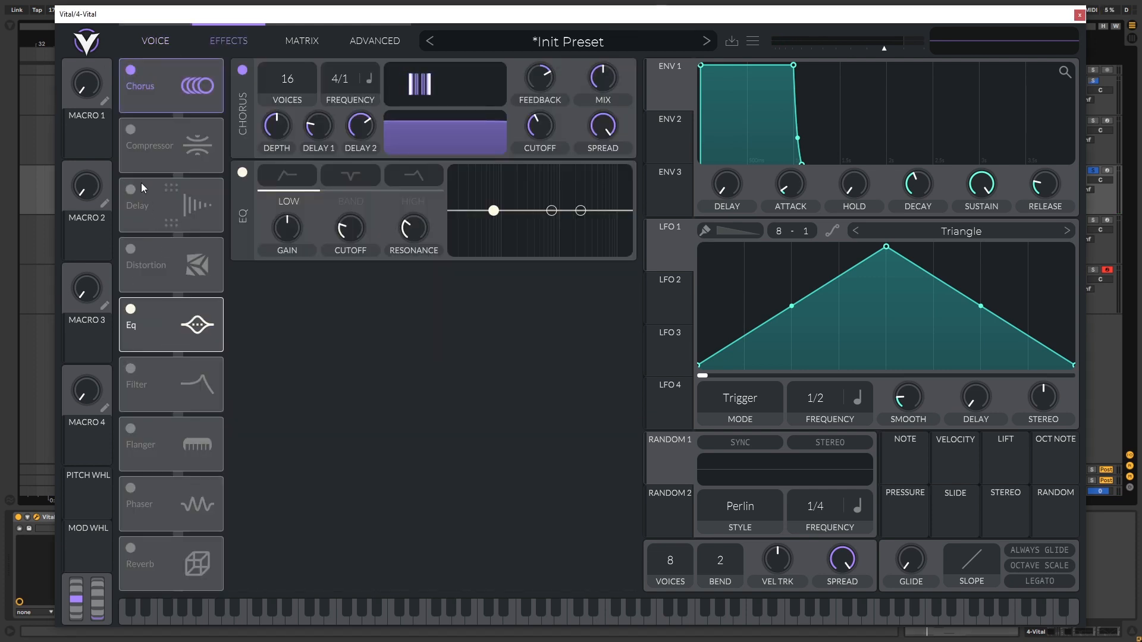
left_click(132, 273)
left_click_drag(173, 319, 163, 236)
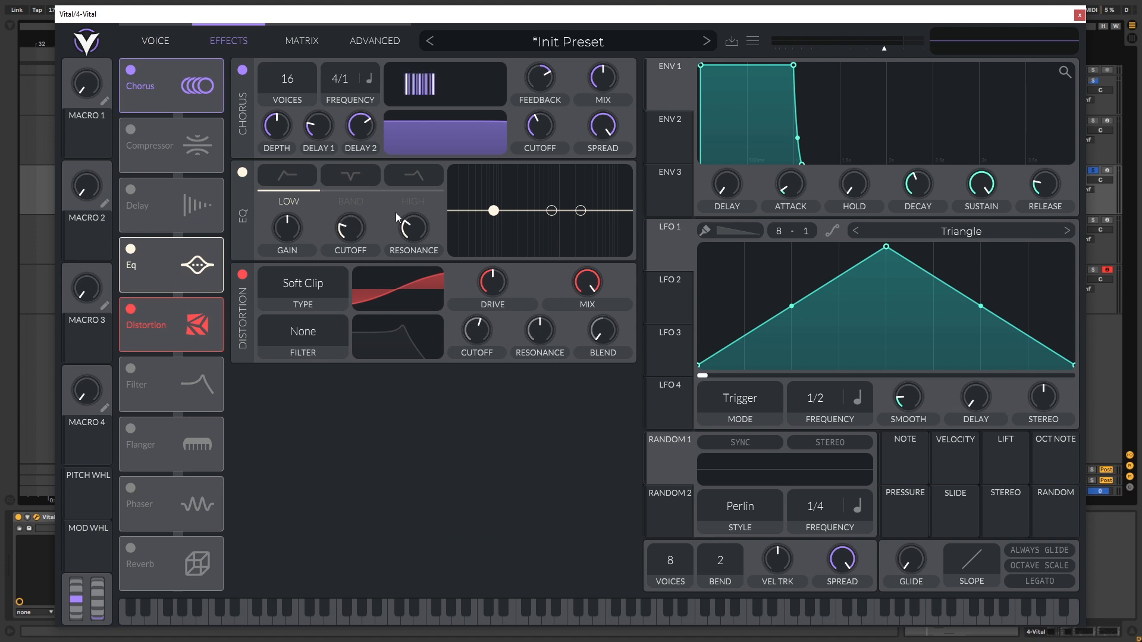
- While the loop plays, cut the Eq's middle band by 15 dB at about 75 Hz
key("space")
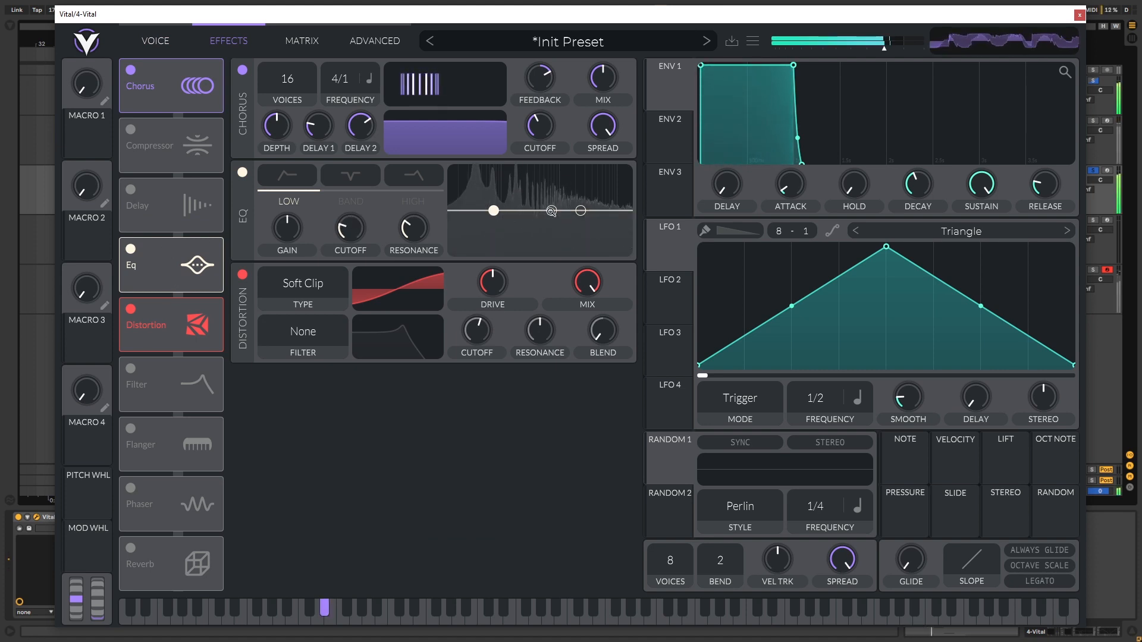
left_click_drag(552, 211, 493, 282)
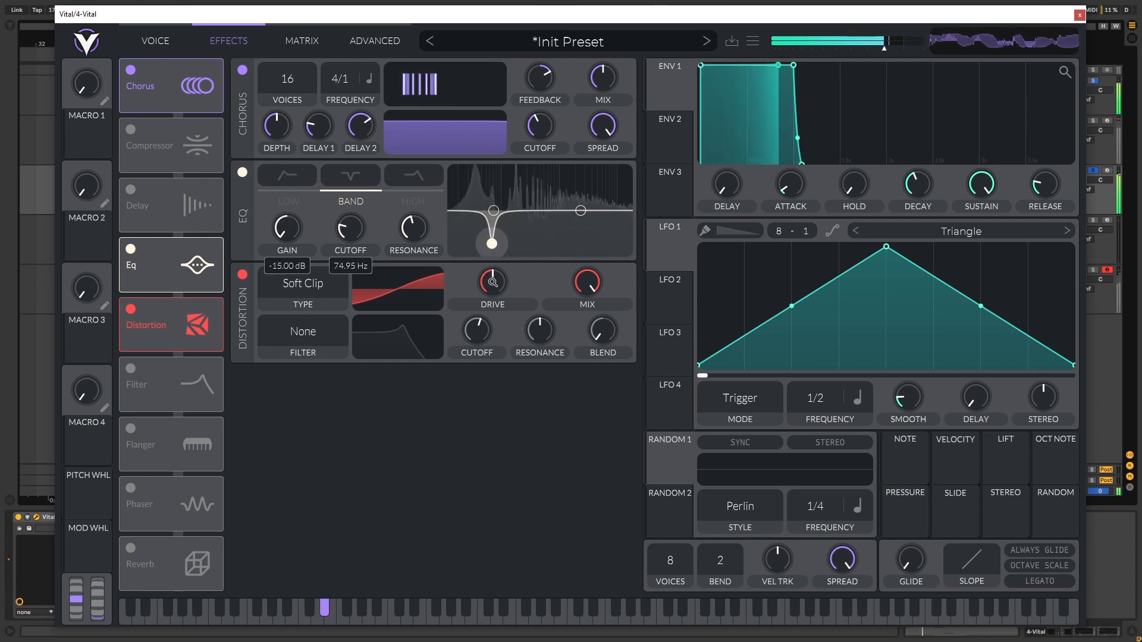
- Set the chorus to 8 voices, reduce its spread and raise its filter cutoff
left_click_drag(601, 130, 600, 151)
left_click_drag(593, 198, 583, 208)
left_click_drag(543, 142, 545, 137)
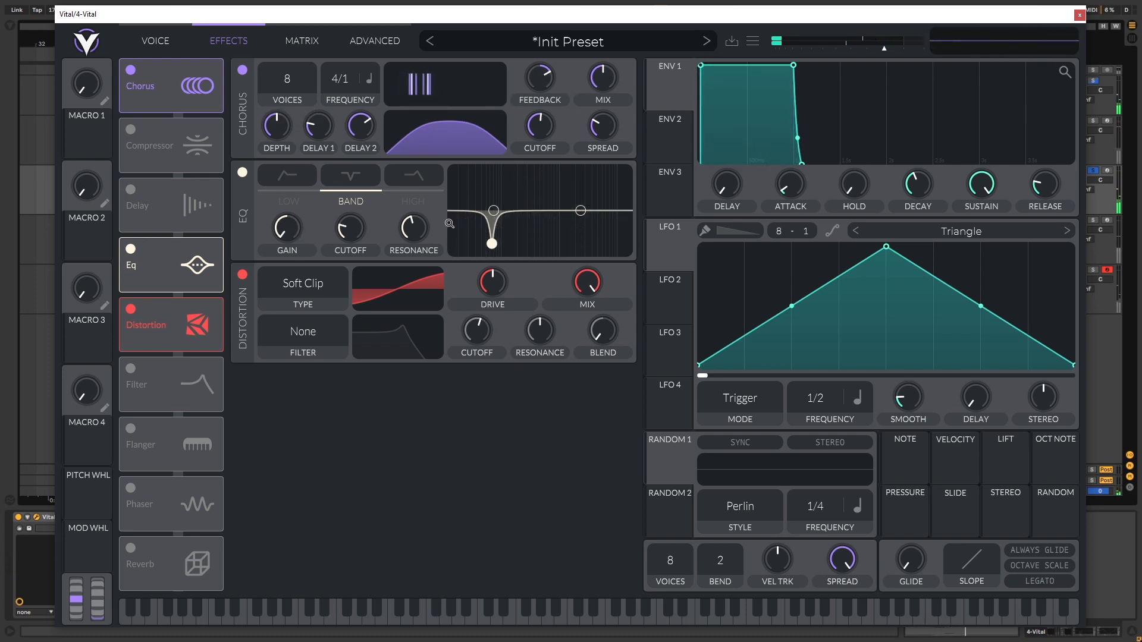
- Increase the Soft Clip distortion's drive and slightly boost the Eq's high shelf
left_click_drag(502, 264, 503, 266)
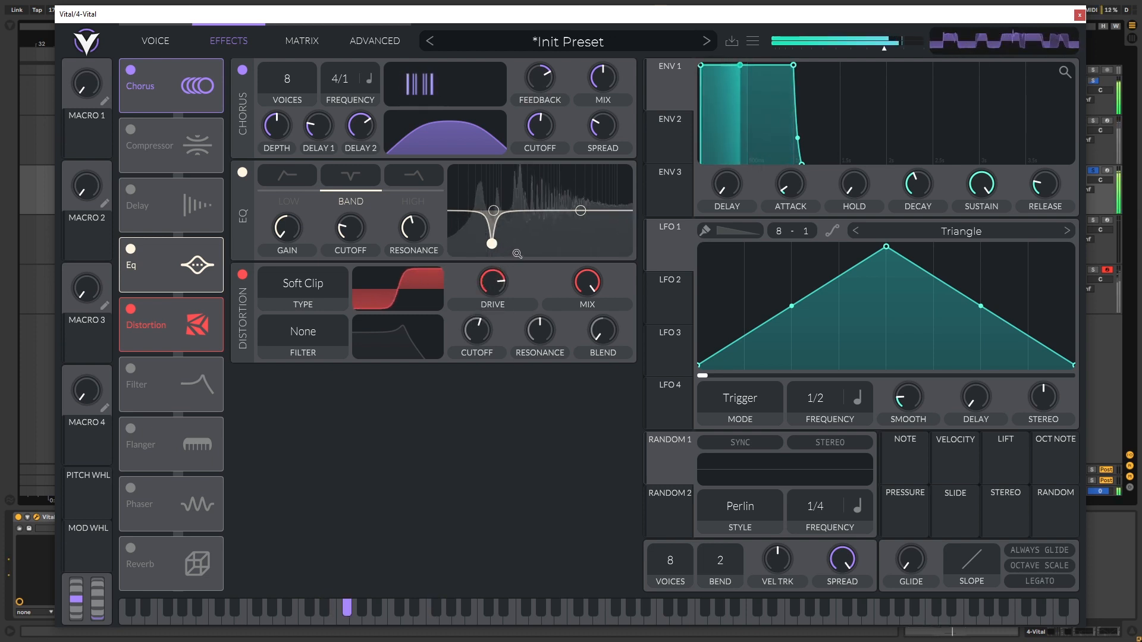
left_click(581, 211)
left_click_drag(582, 211, 573, 195)
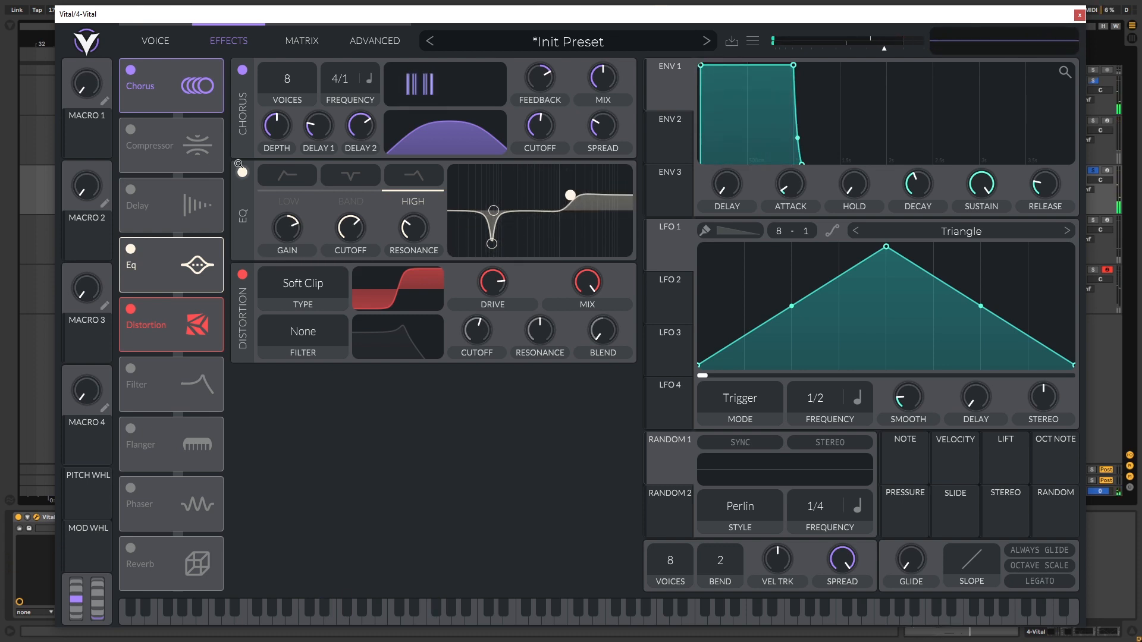
left_click(153, 51)
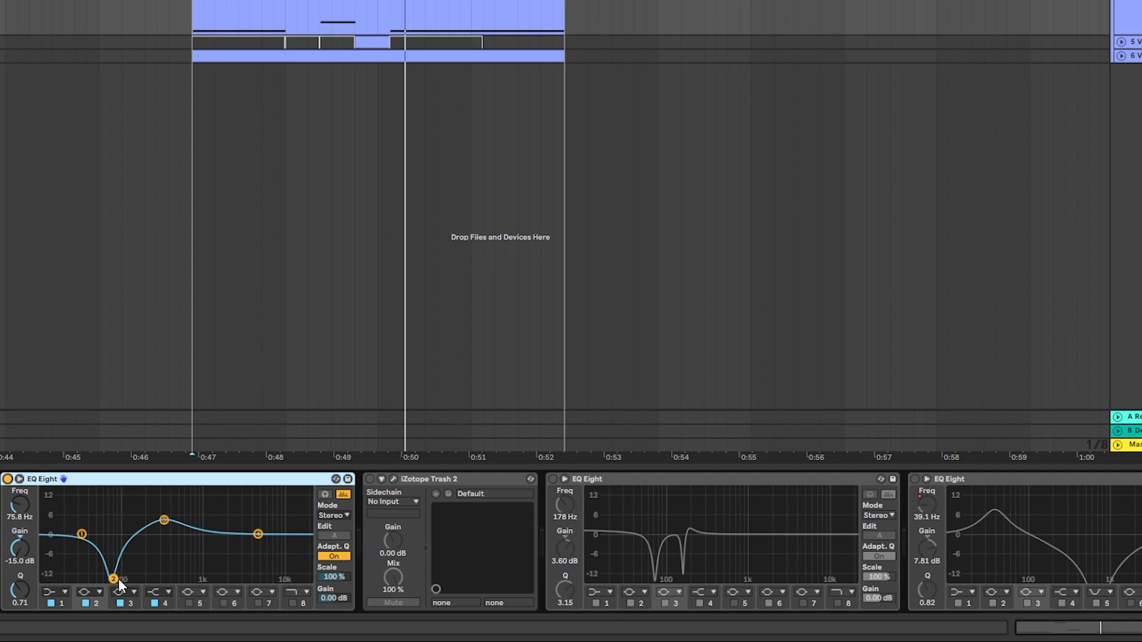
- Examine the first EQ Eight's low cut and mid boost, comparing the sound with the device off and on
left_click(117, 580)
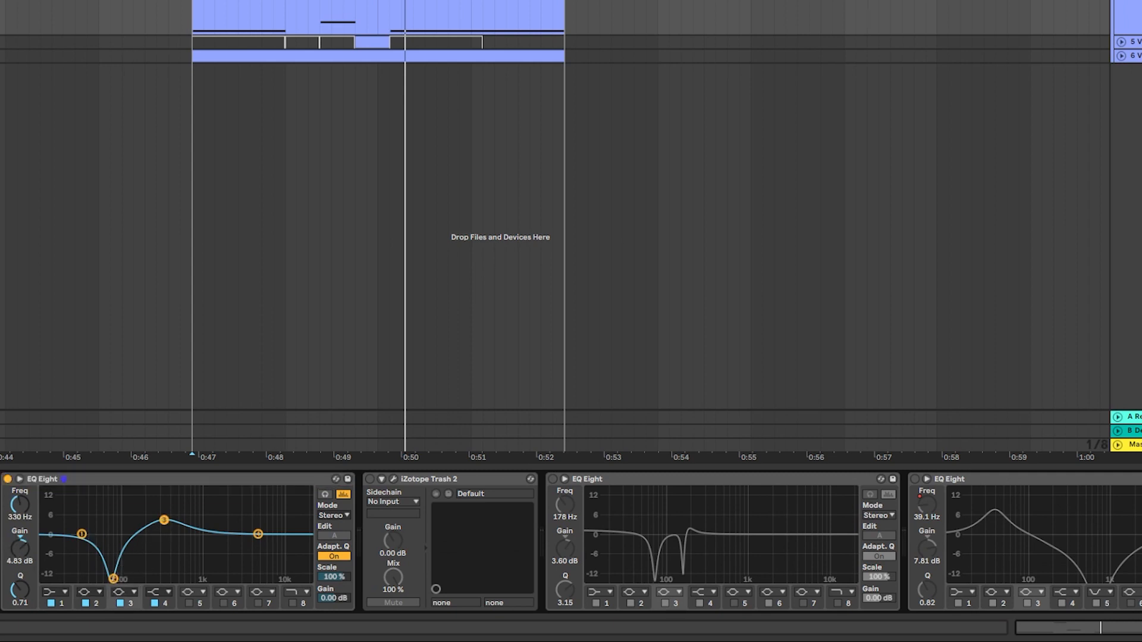
key("space")
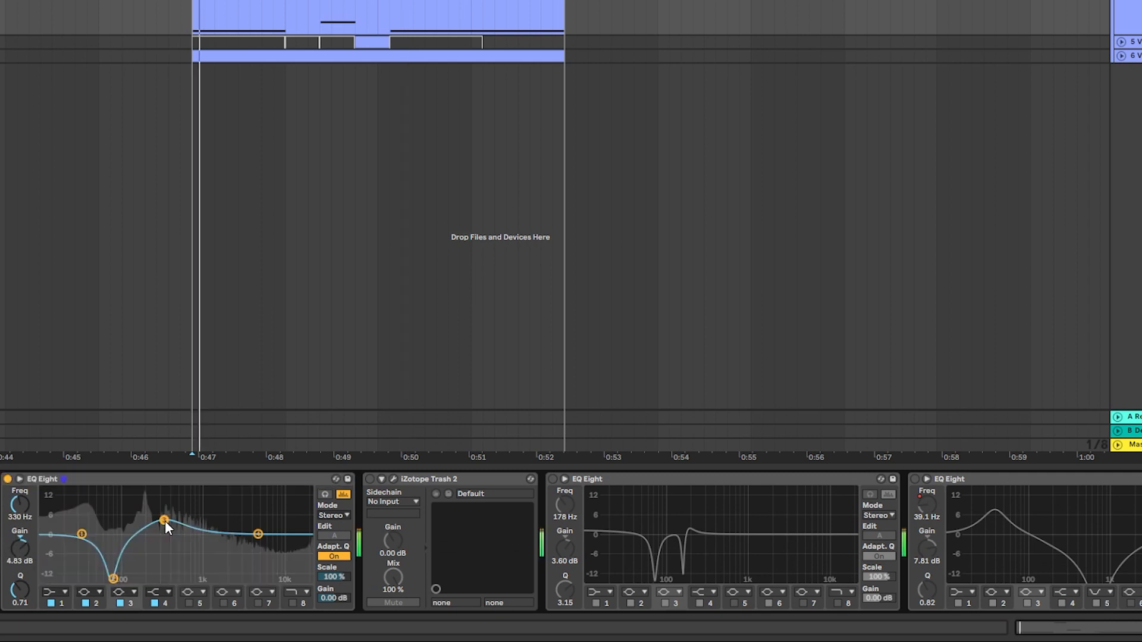
left_click(7, 479)
key("space")
key("space")
left_click(8, 479)
key("space")
key("space")
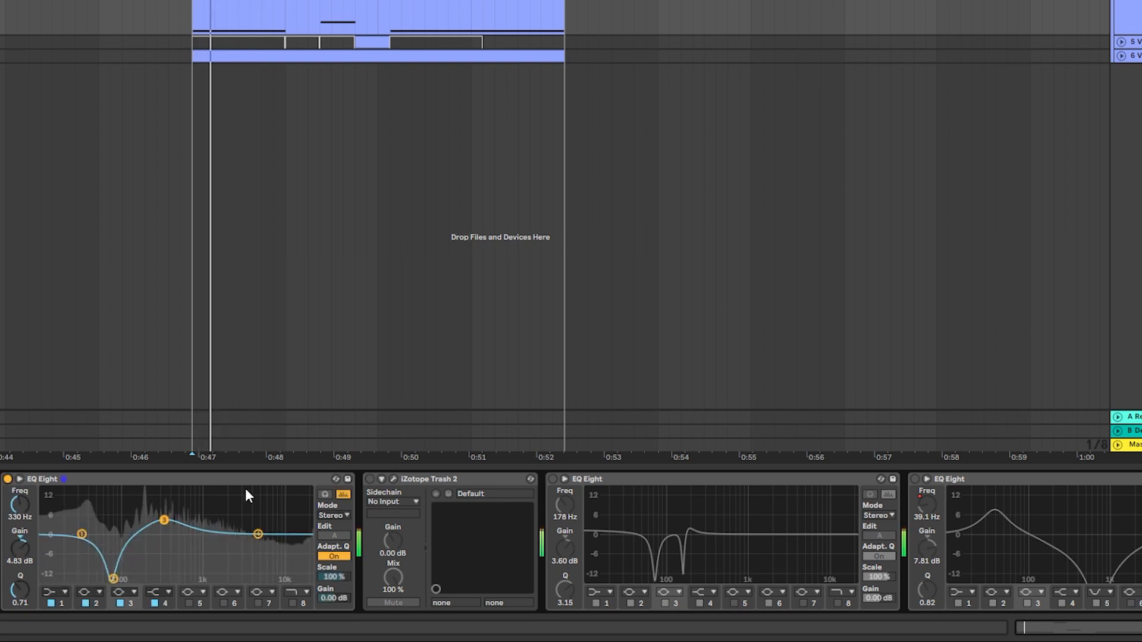
- Enable iZotope Trash 2, open its window and examine the distortion shapes of its three frequency bands
left_click(369, 479)
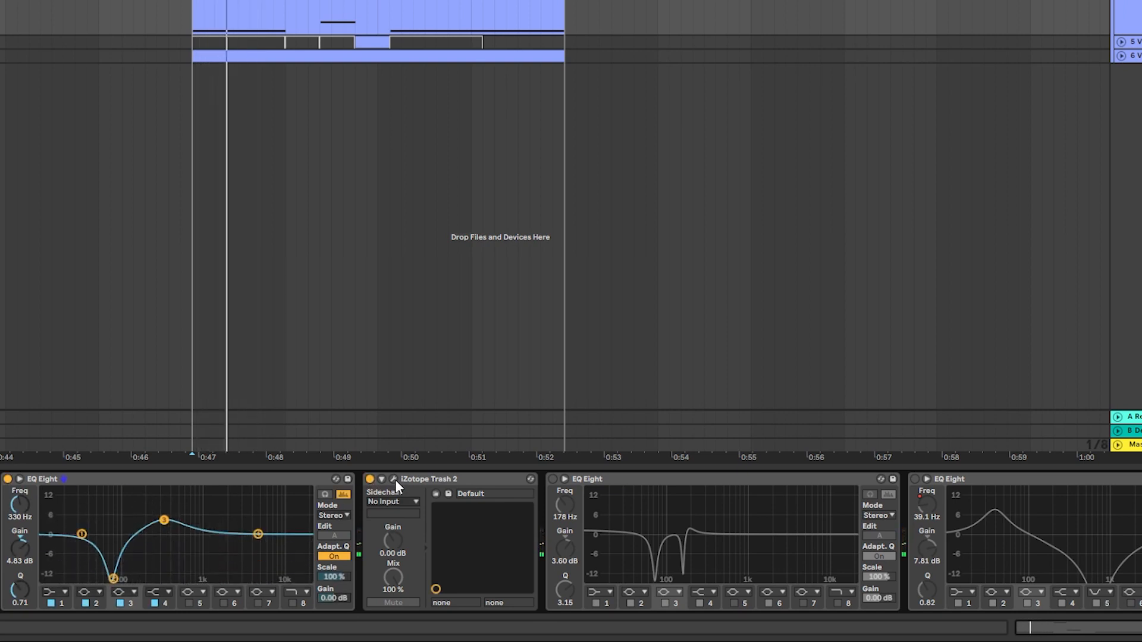
left_click(395, 479)
left_click_drag(412, 198, 367, 88)
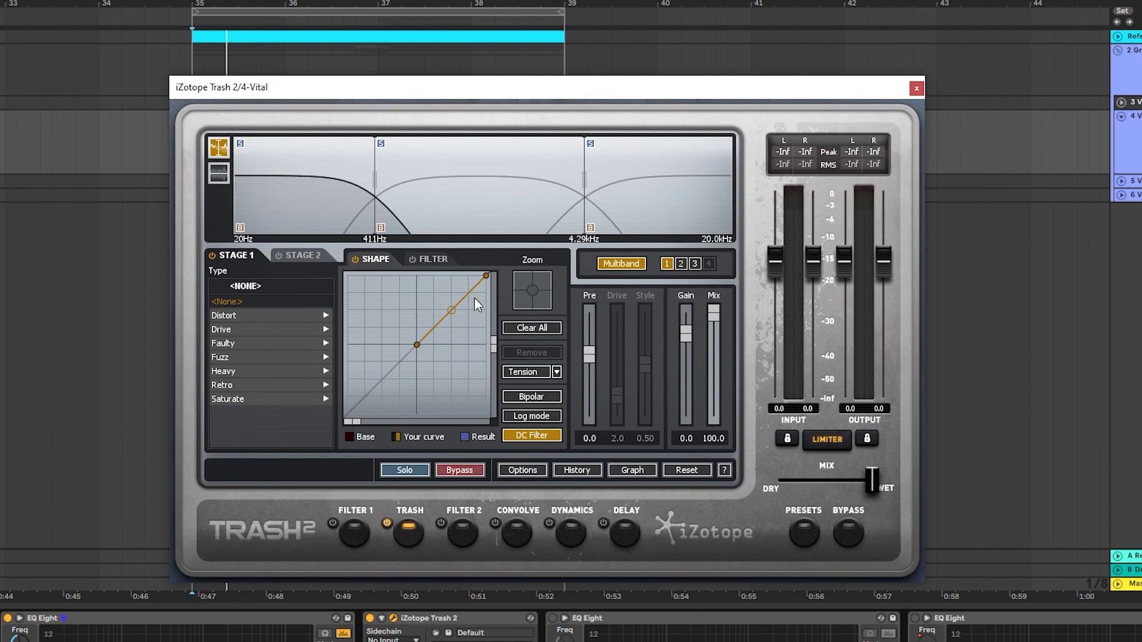
left_click(465, 208)
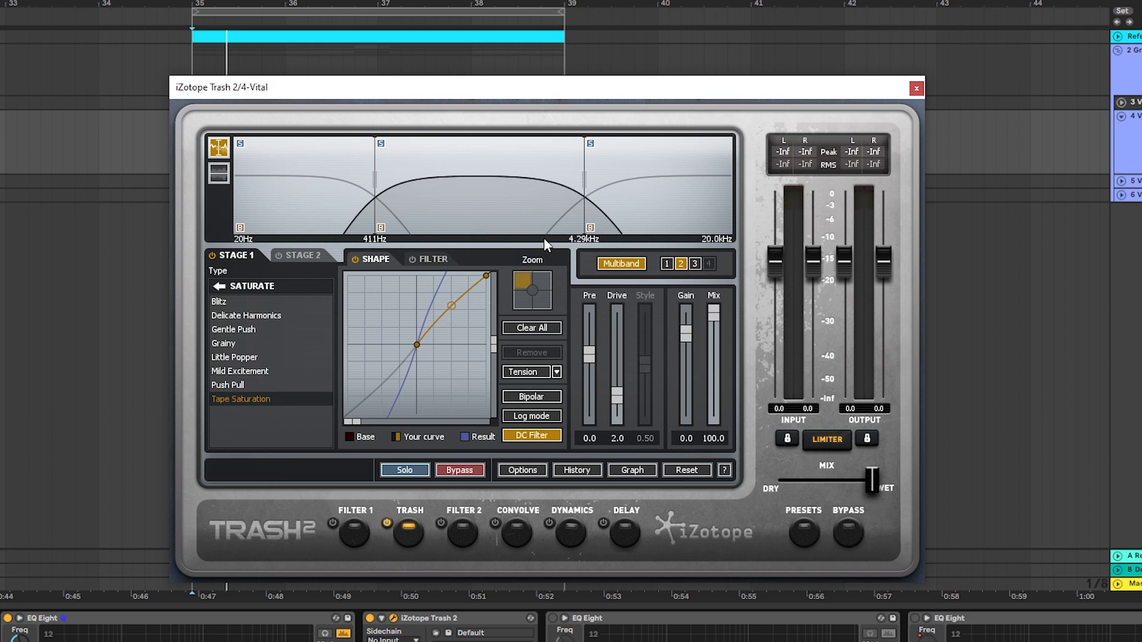
left_click(648, 215)
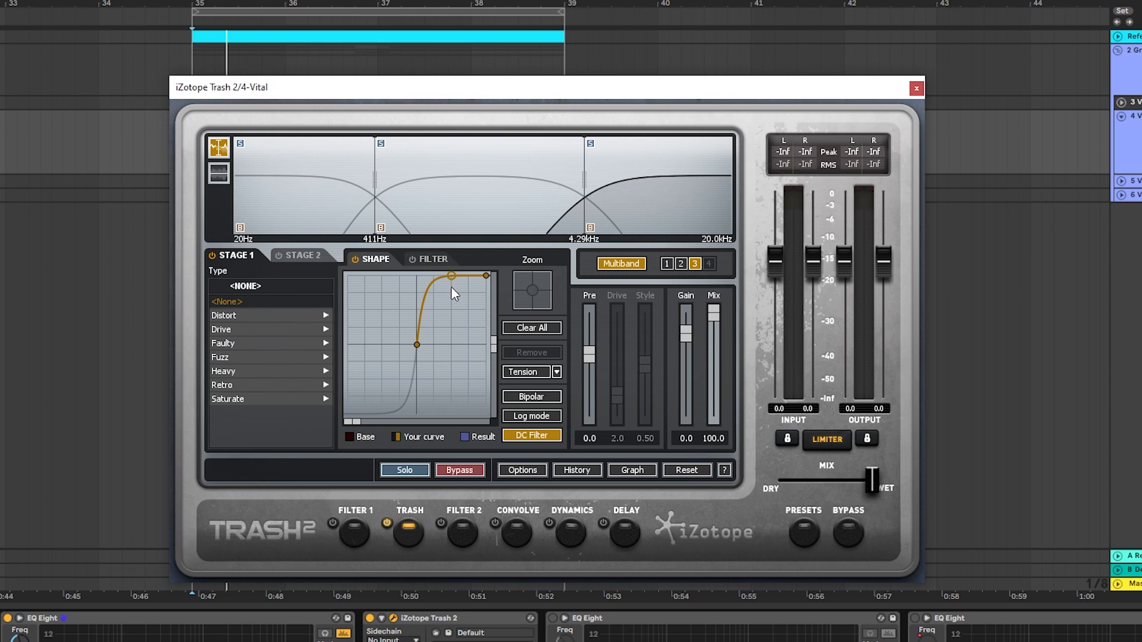
- Turn on the second EQ Eight after Trash 2 and play the loop through it
key("space")
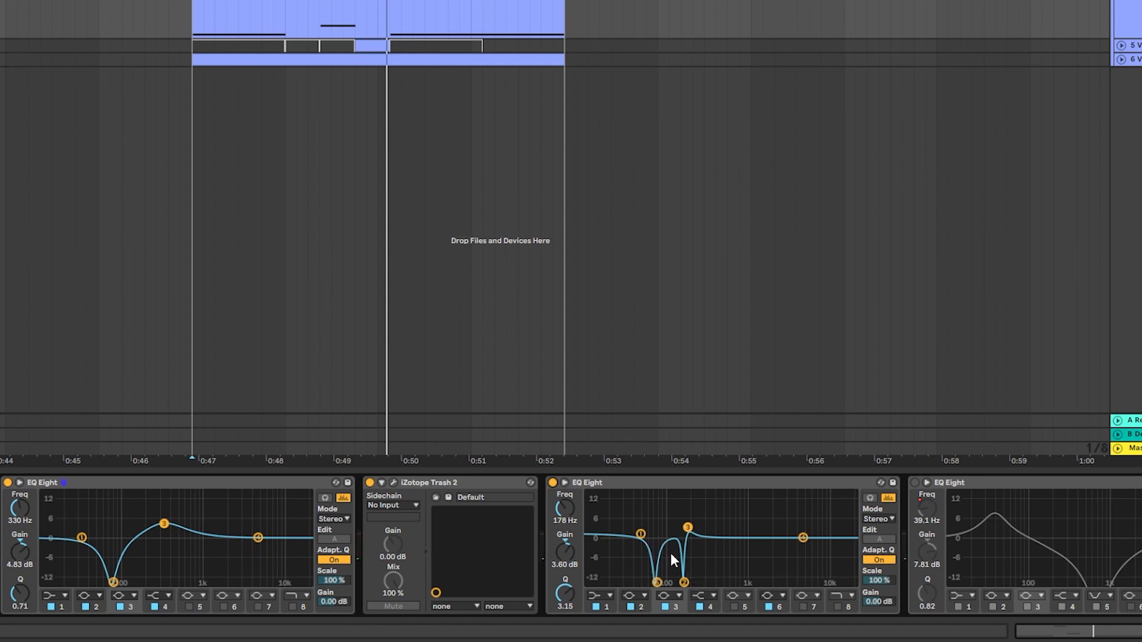
key("space")
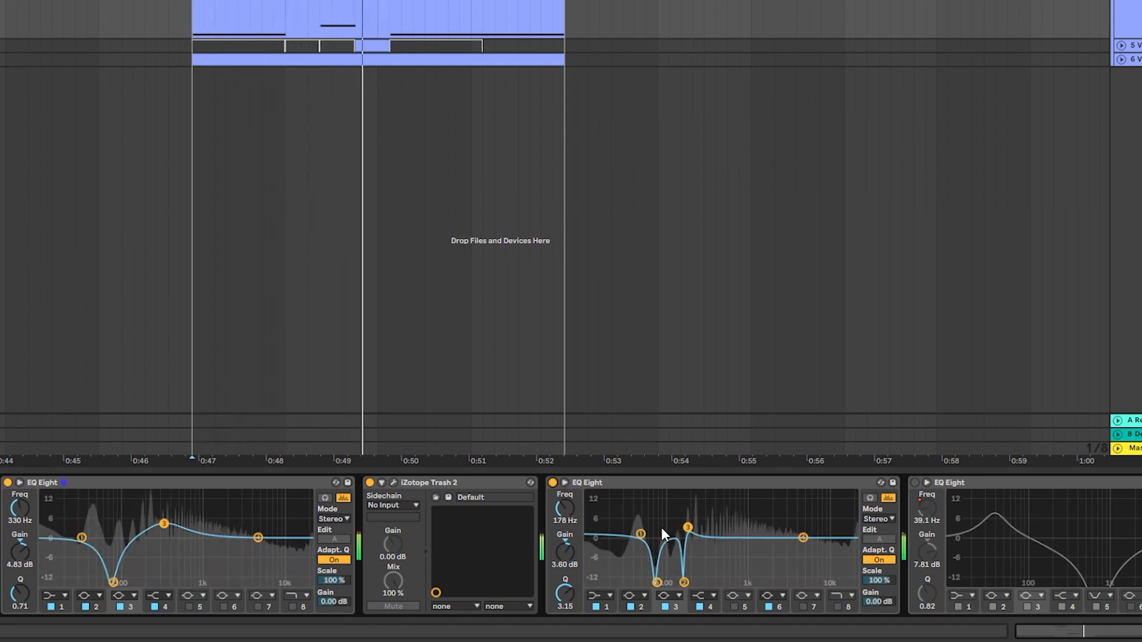
- Turn on the last EQ Eight in the 4-Vital chain and play the loop through it
left_click(915, 482)
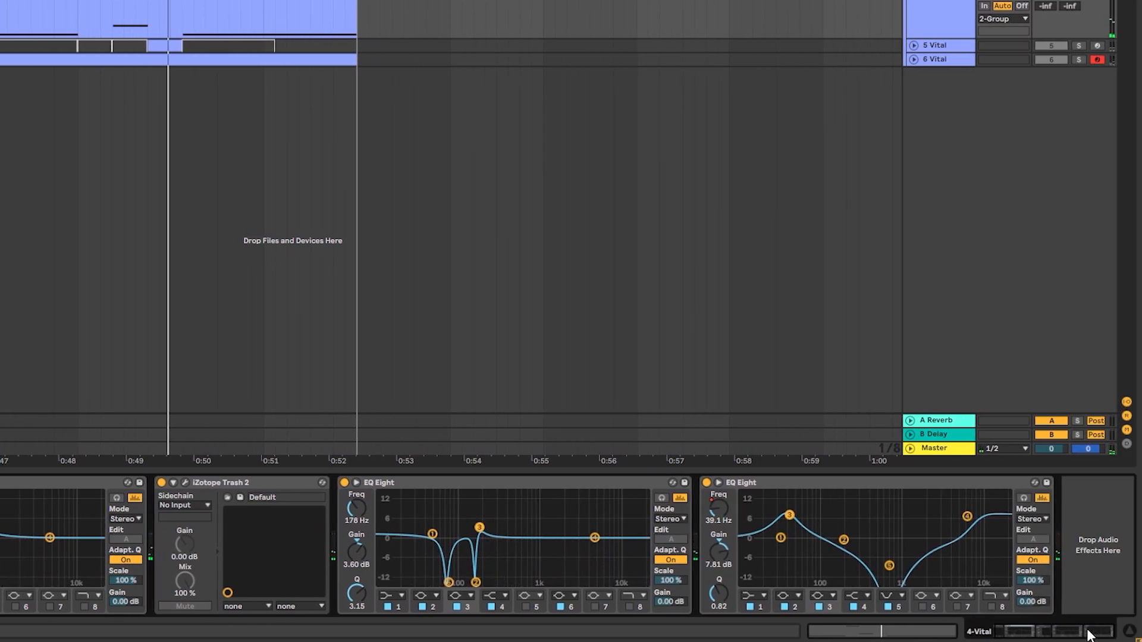
key("space")
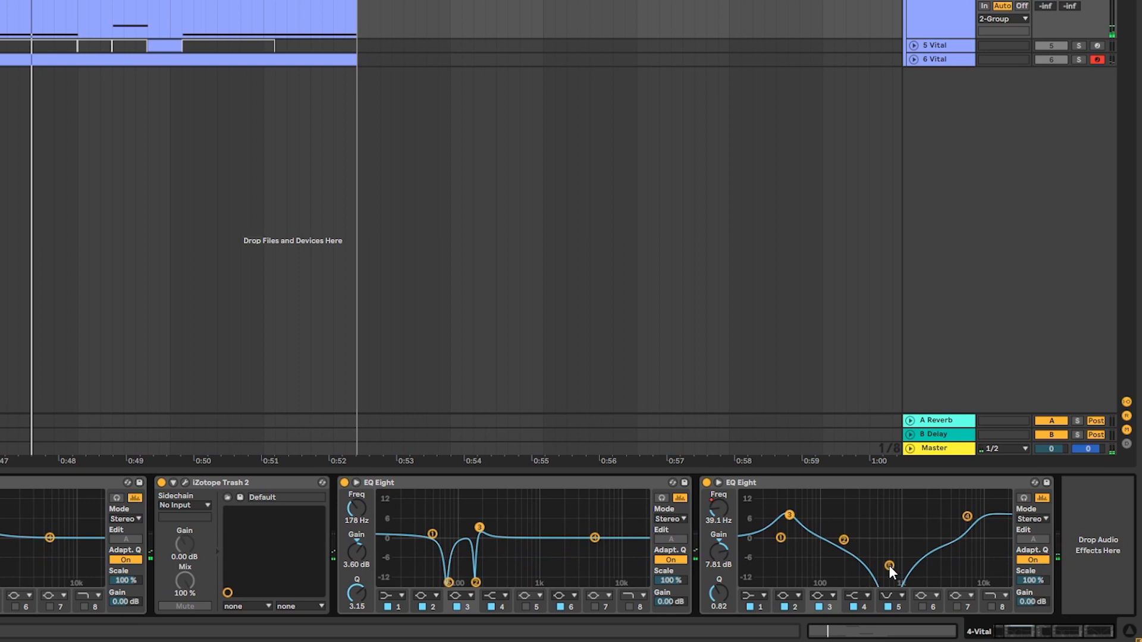
- Try shifting the last EQ Eight's low boost up to 87.5 Hz during playback
left_click_drag(790, 527, 816, 528)
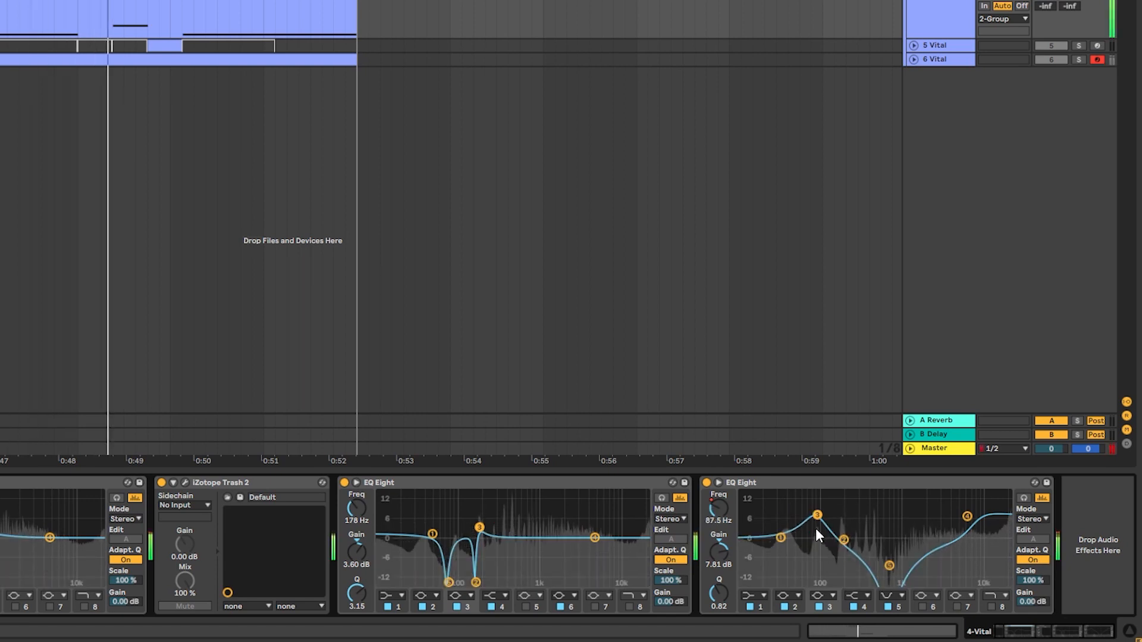
key("ctrl+z")
key("space")
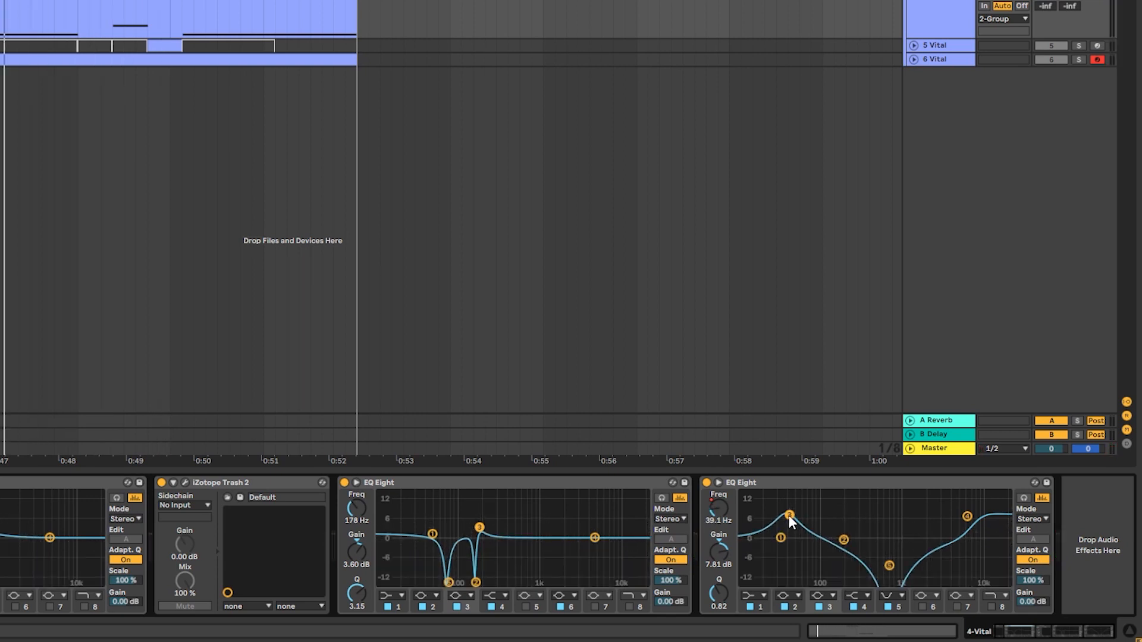
key("space")
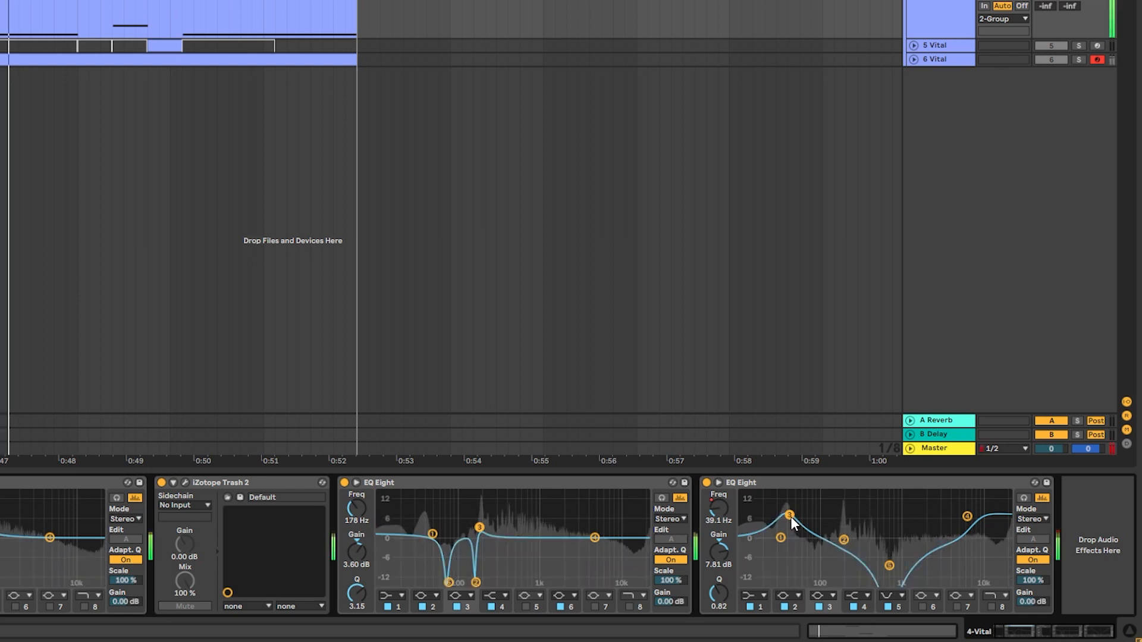
left_click_drag(819, 521, 790, 519)
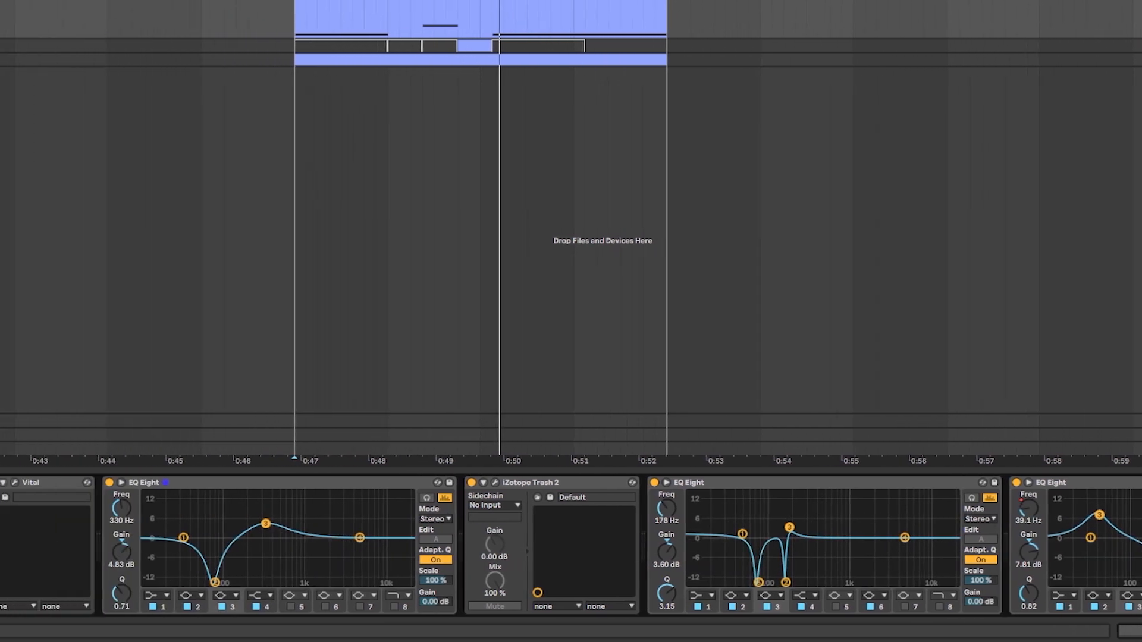
- Turn on the first EQ Eight and the Multiband Dynamics on the 2 Group track and play the loop
left_click(966, 58)
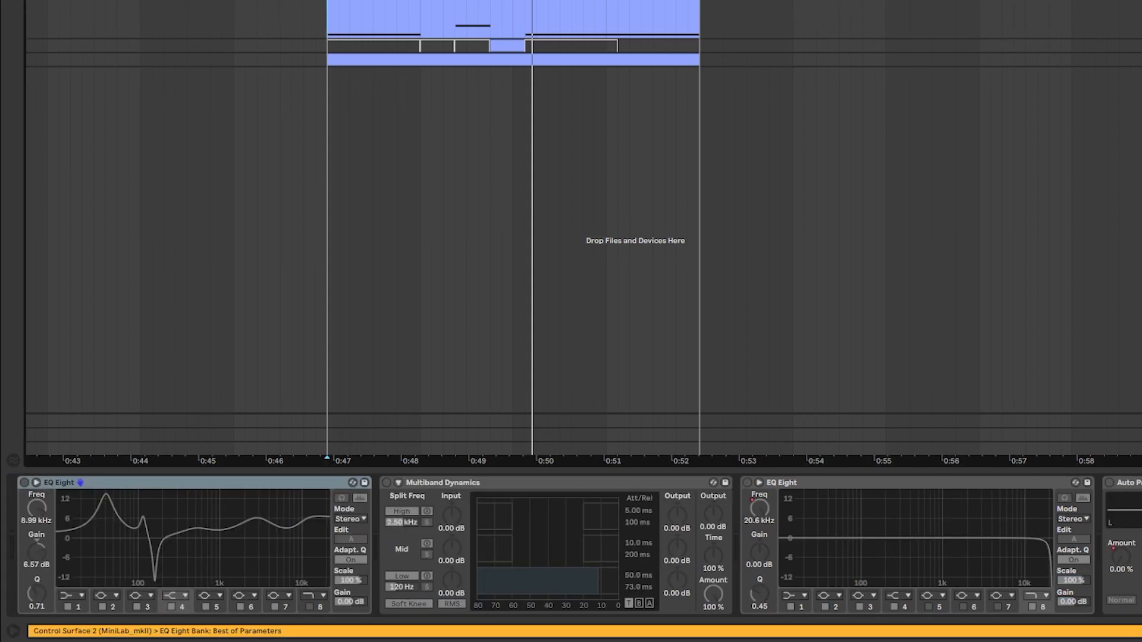
left_click(23, 482)
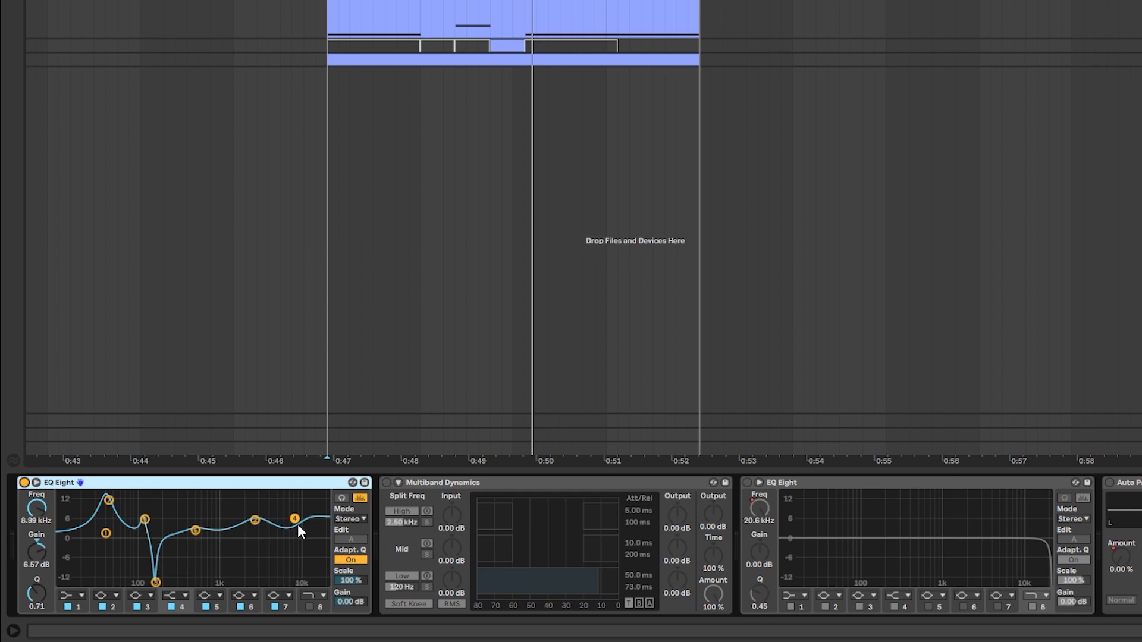
key("space")
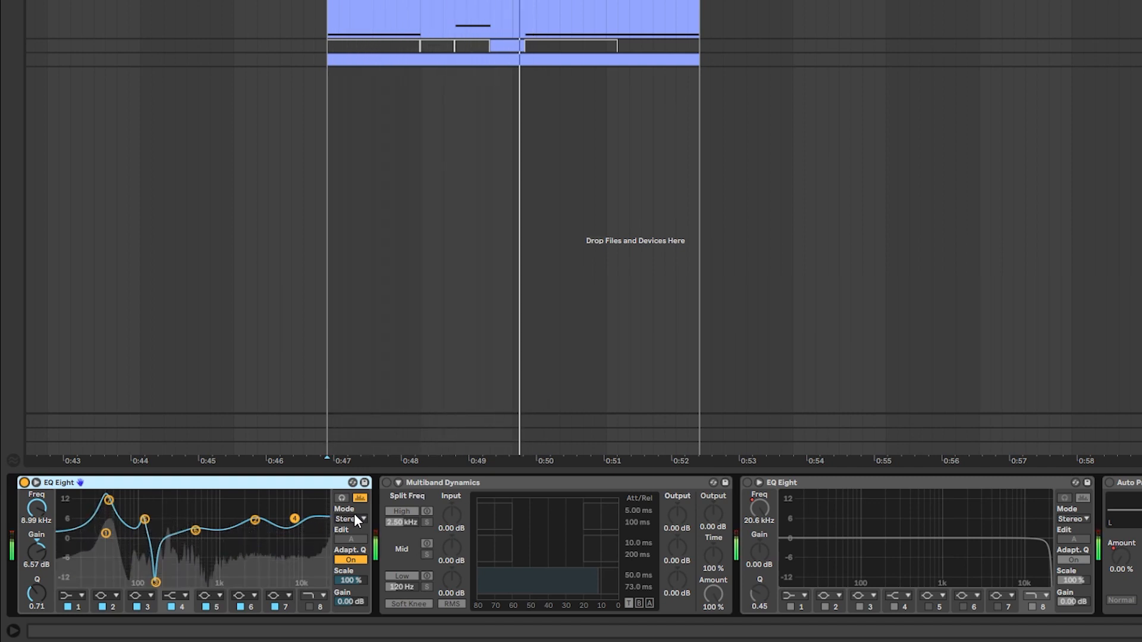
left_click(387, 483)
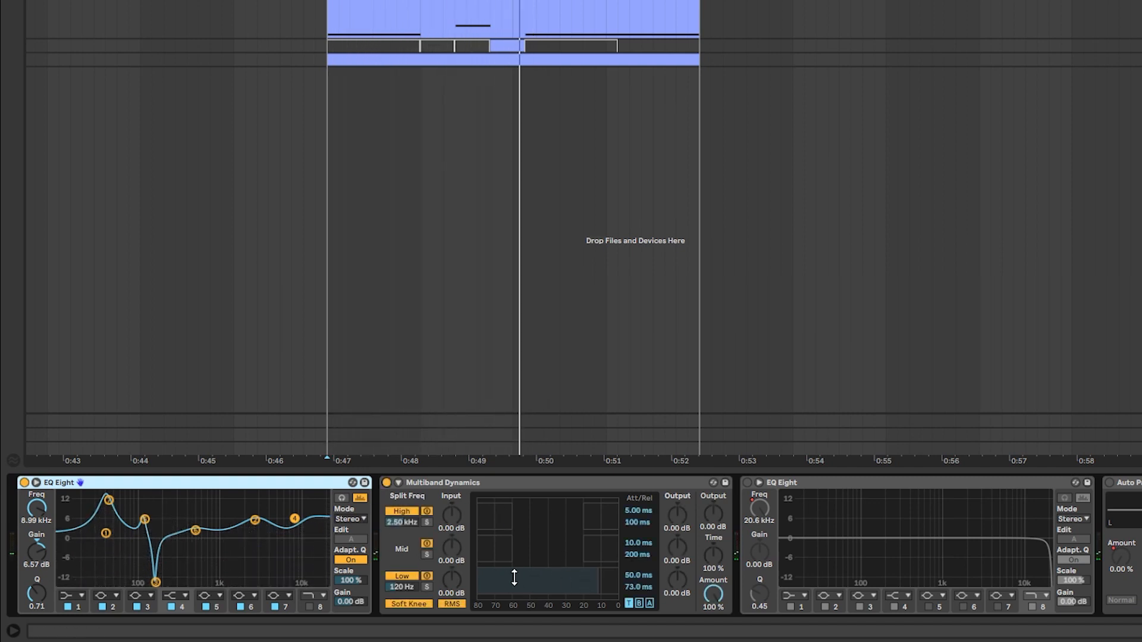
key("space")
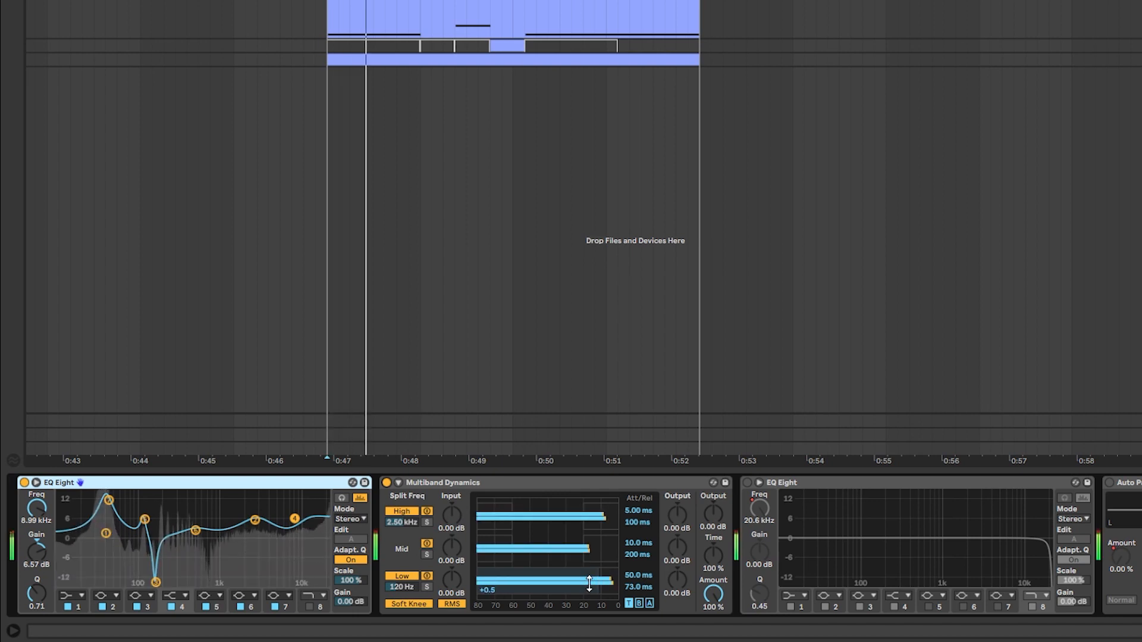
- Turn on the group's low-pass EQ Eight and show its frequency automation
left_click(747, 482)
right_click(759, 507)
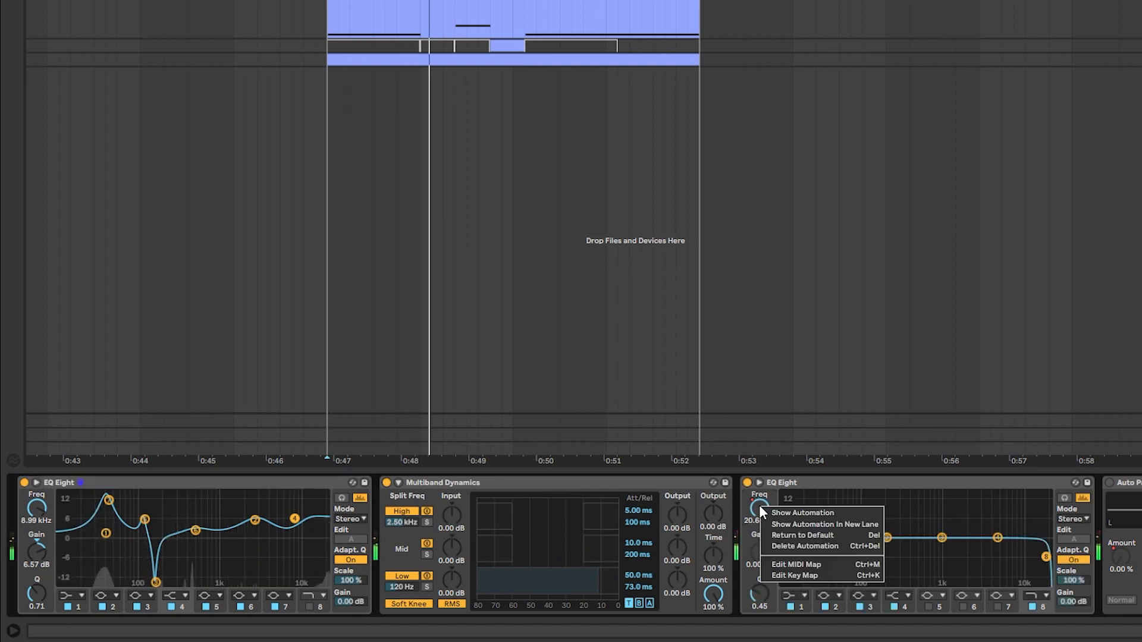
left_click(776, 509)
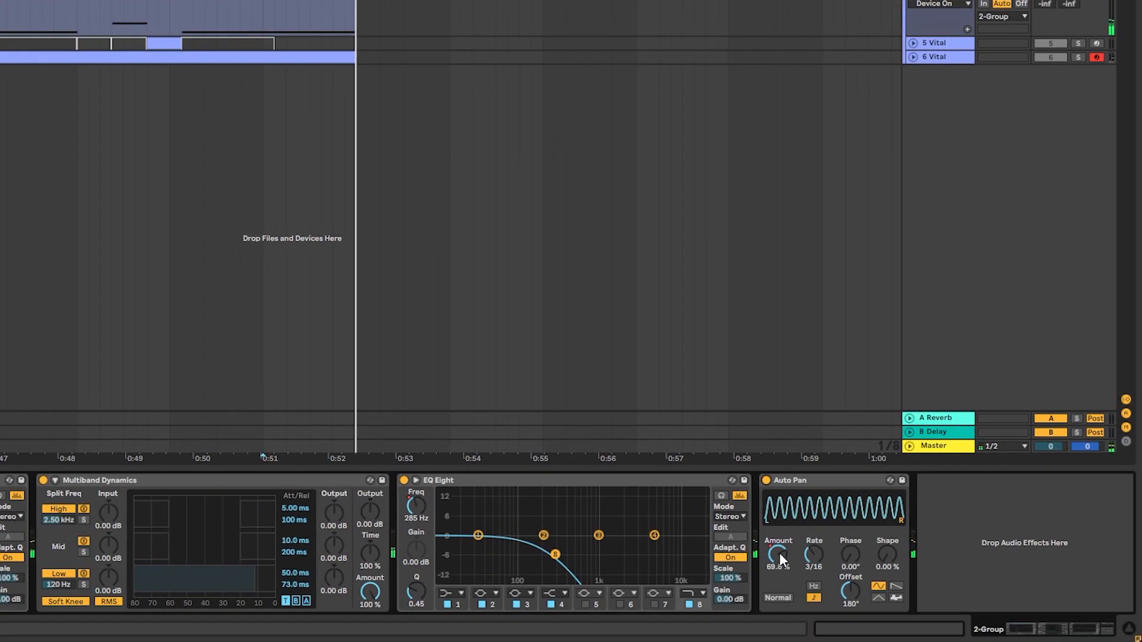
- Show the automation of the group's Auto Pan amount and play the loop through it
right_click(779, 552)
left_click(800, 558)
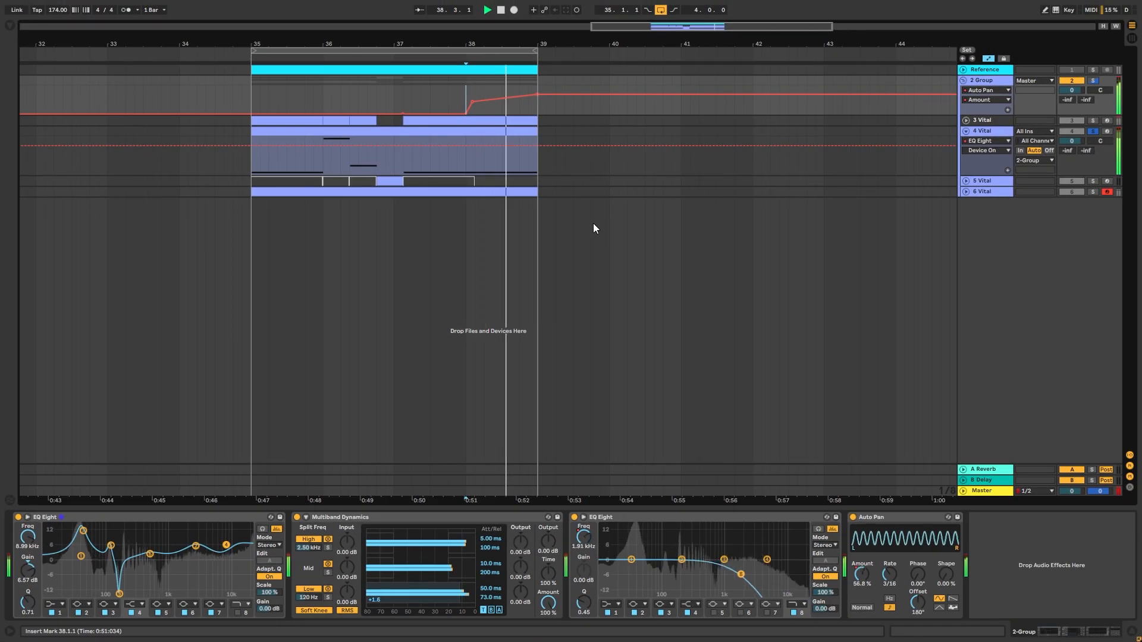
key("space")
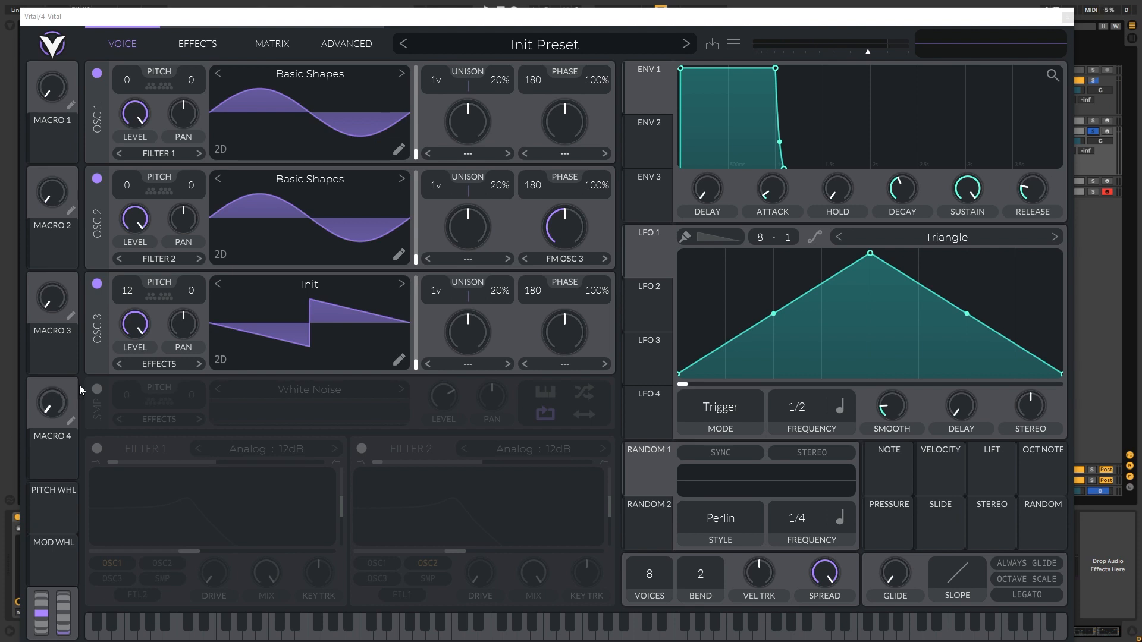
- Set the 4-Vital Distortion's filter to Pre and adjust the Eq's high shelf gain while the loop plays
key("space")
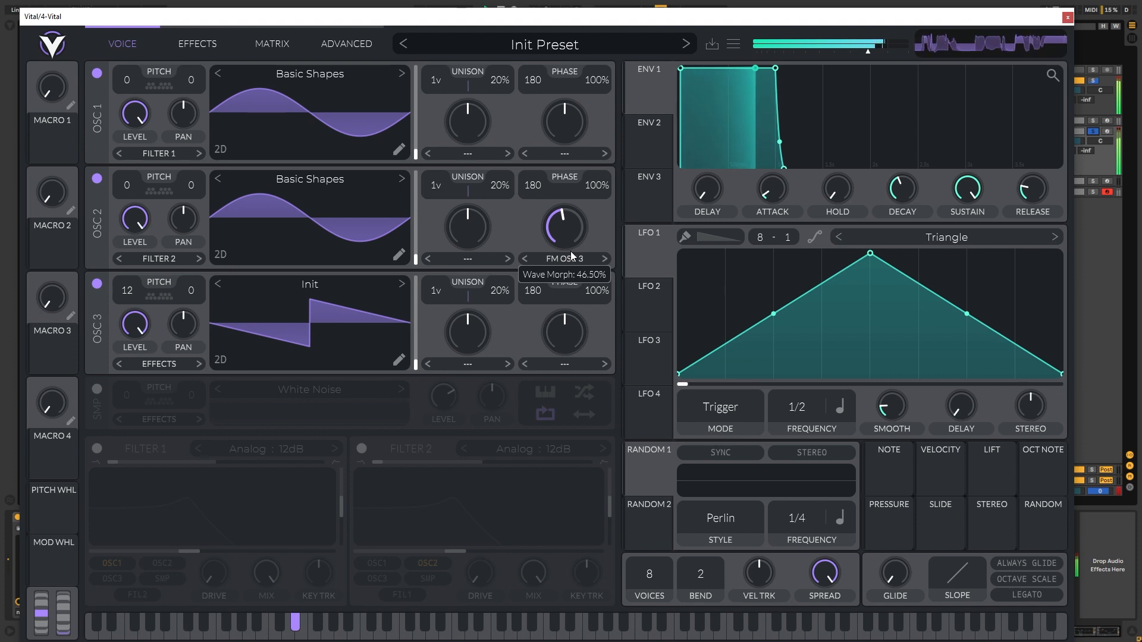
scroll(569, 256, "up", 2)
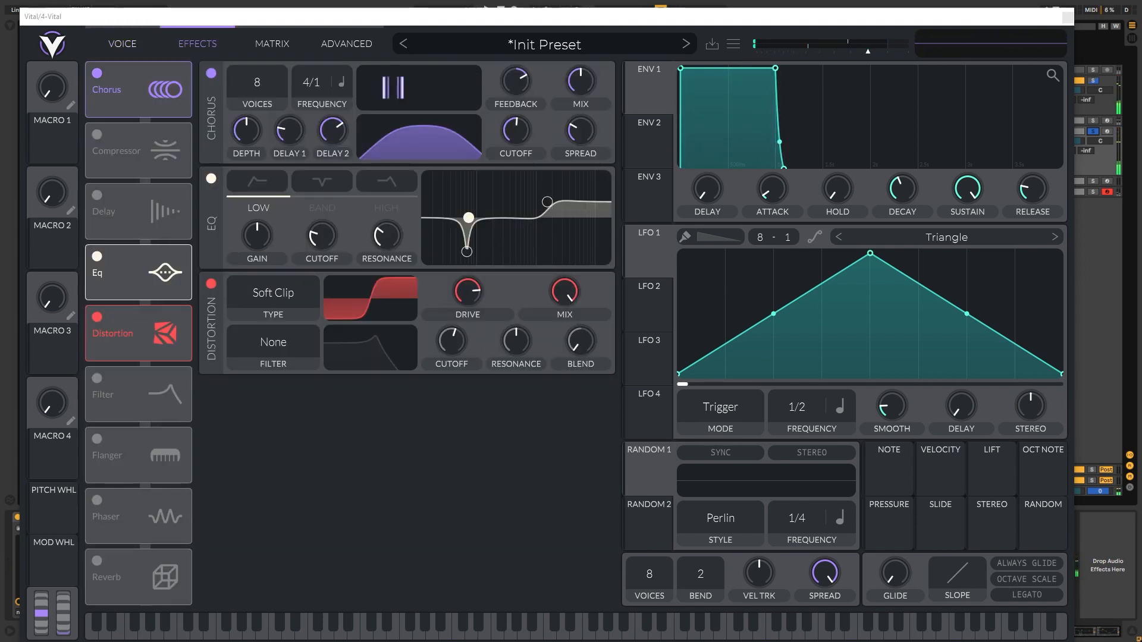
left_click_drag(547, 202, 547, 213)
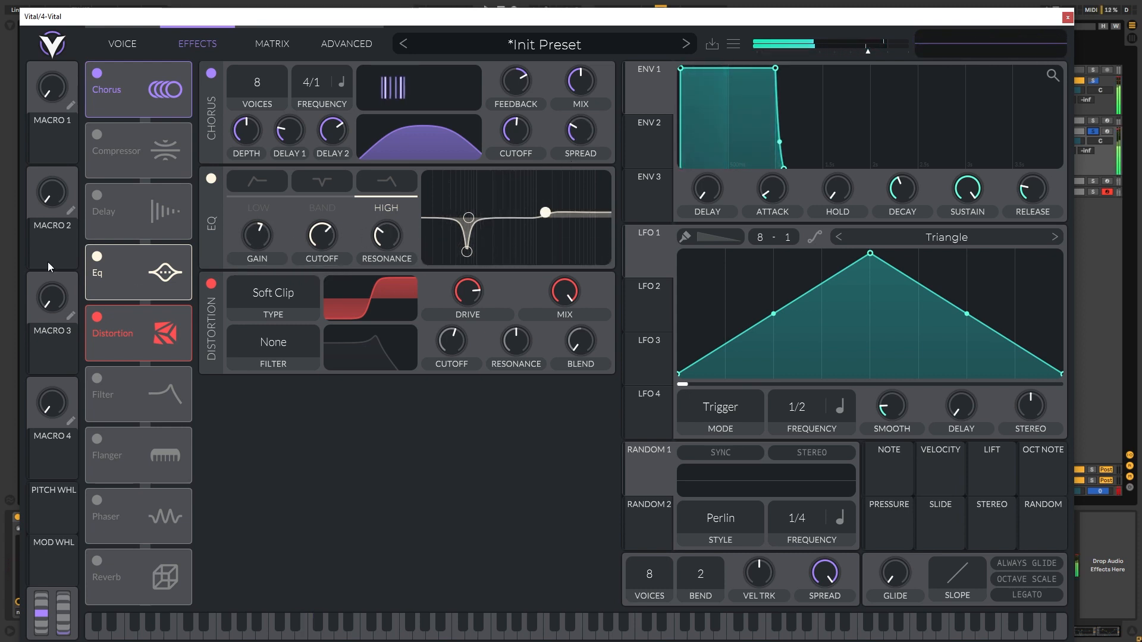
left_click(273, 343)
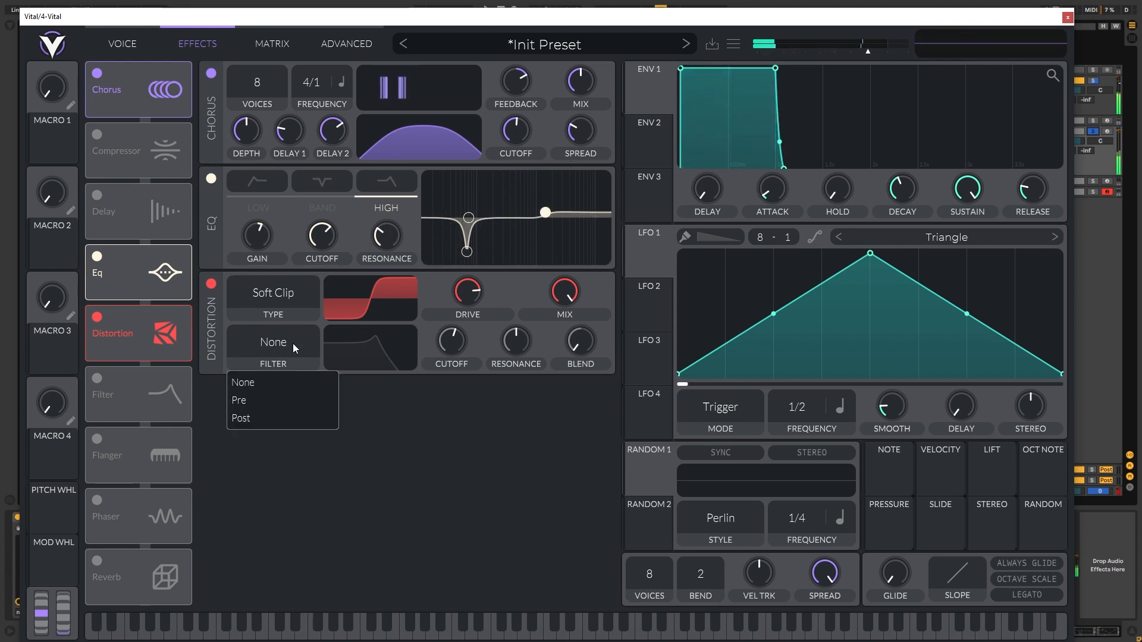
left_click(260, 402)
left_click_drag(545, 213, 542, 199)
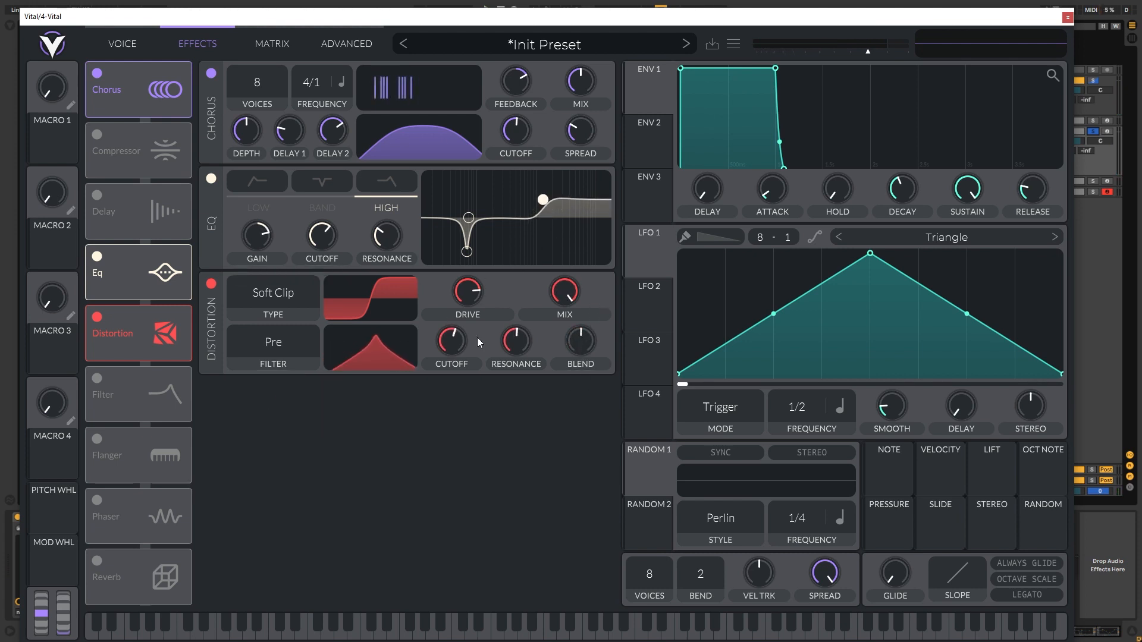
- Reduce the distortion pre-filter's resonance and lower its cutoff to about 131 Hz
left_click_drag(524, 341, 506, 388)
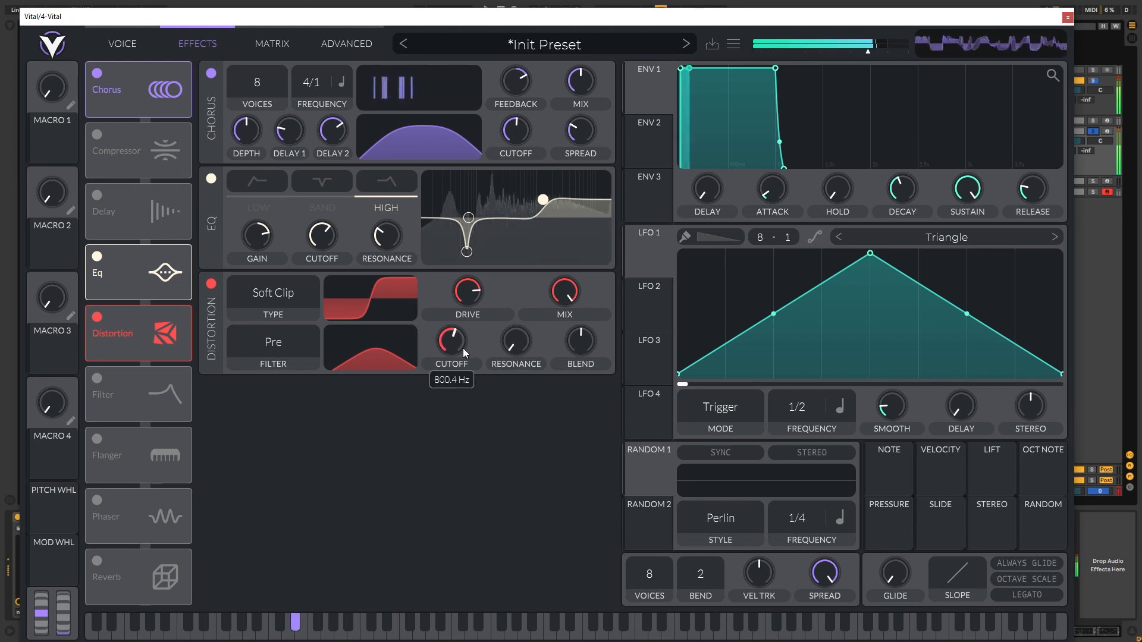
left_click_drag(463, 348, 458, 368)
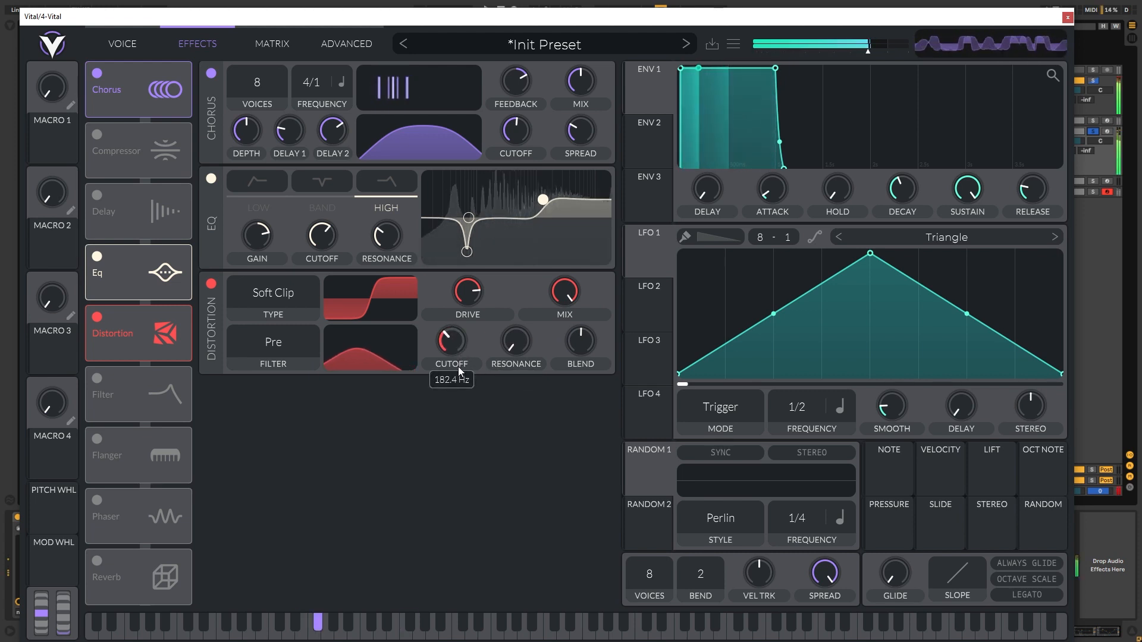
mouse_move(512, 338)
left_mouse_down()
mouse_move(521, 310)
mouse_move(517, 325)
left_mouse_up()
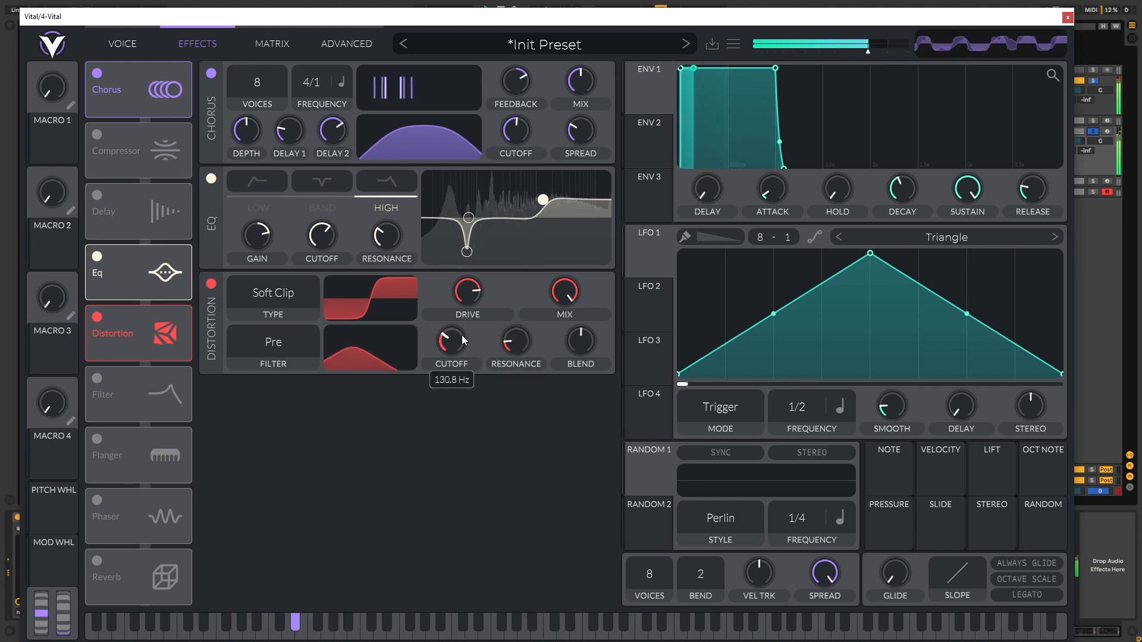
- Raise the Eq's high shelf slightly and nudge the distortion pre-filter's cutoff up
left_click_drag(543, 200, 537, 196)
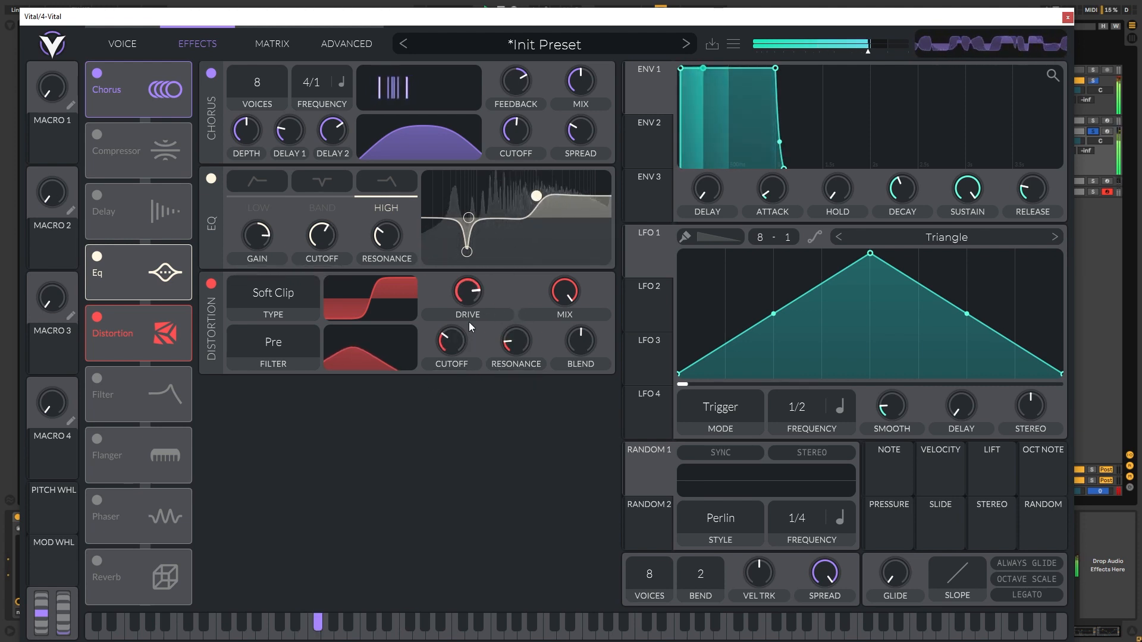
mouse_move(458, 326)
left_click_drag(458, 326, 460, 323)
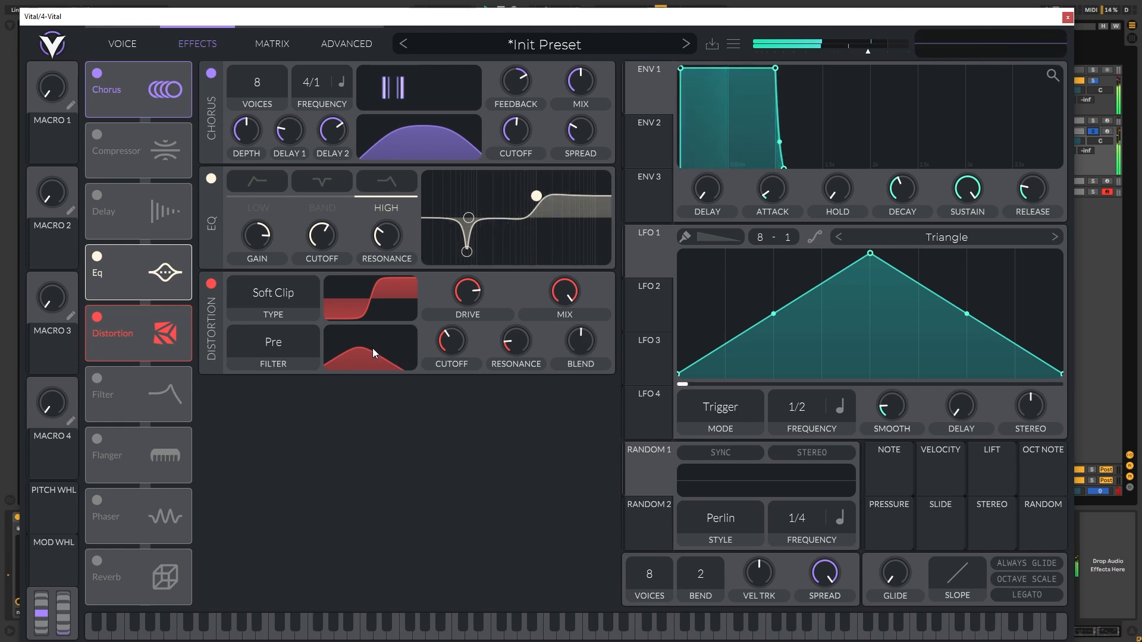
- In the 6-Vital instance, load Basic Shapes into oscillator 1, enable oscillator 2 and load Basic Shapes there too
left_click(132, 51)
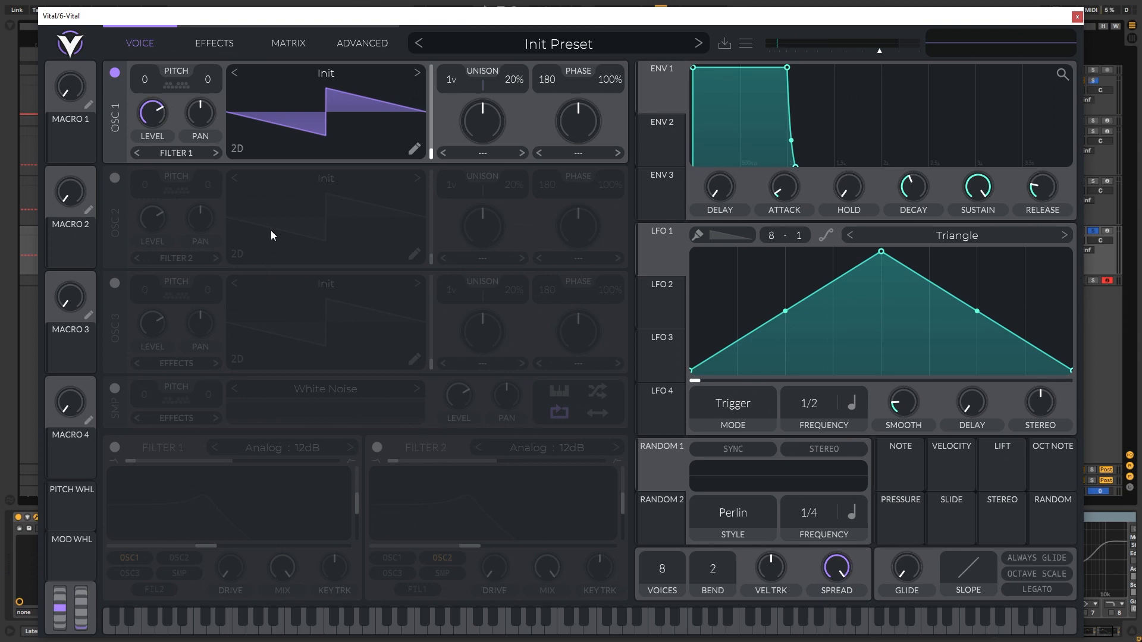
left_click(304, 75)
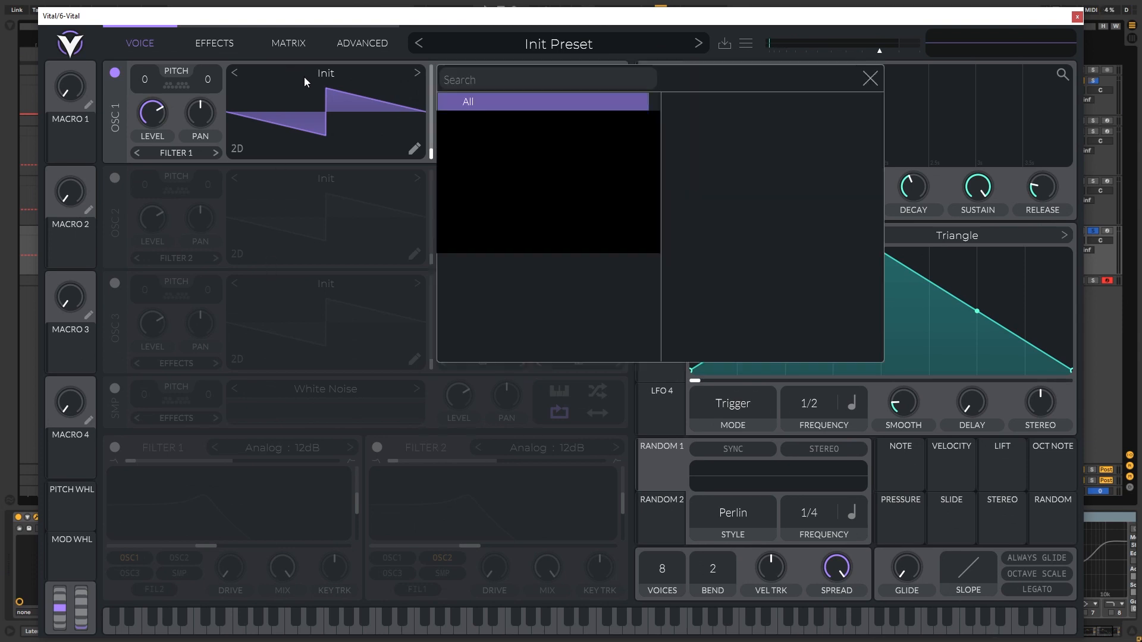
left_click(744, 117)
left_click(116, 180)
left_click(116, 180)
left_click(326, 179)
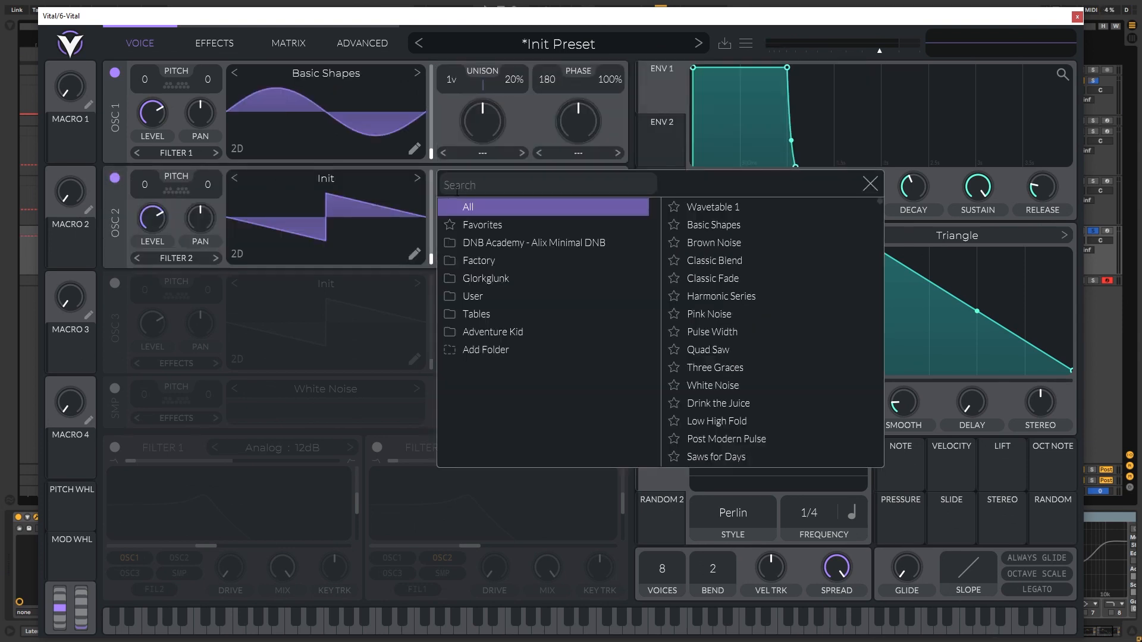
left_click(718, 223)
left_click(295, 278)
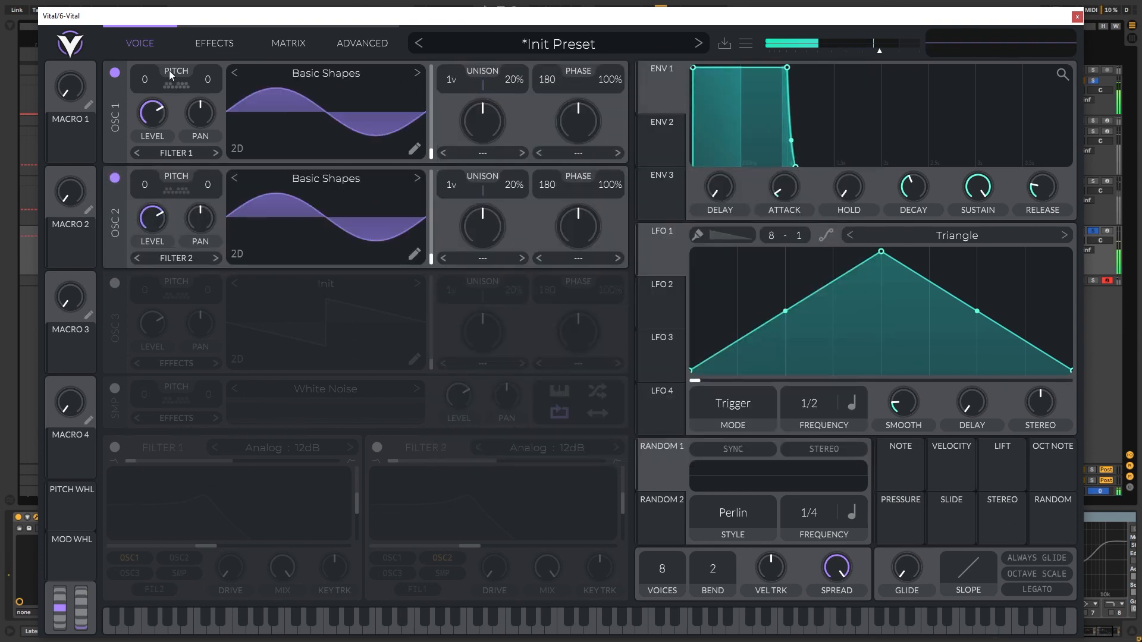
- Enable a heavily driven Soft Clip Distortion with a Pre filter, raising the filter's blend and lowering its cutoff
left_click(202, 46)
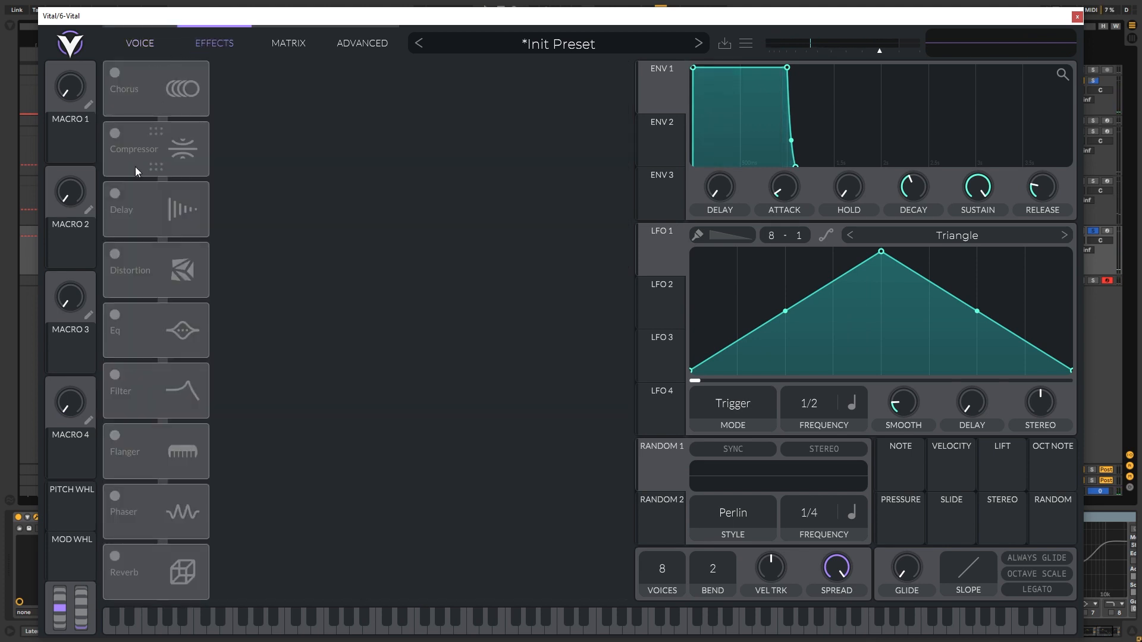
left_click(114, 254)
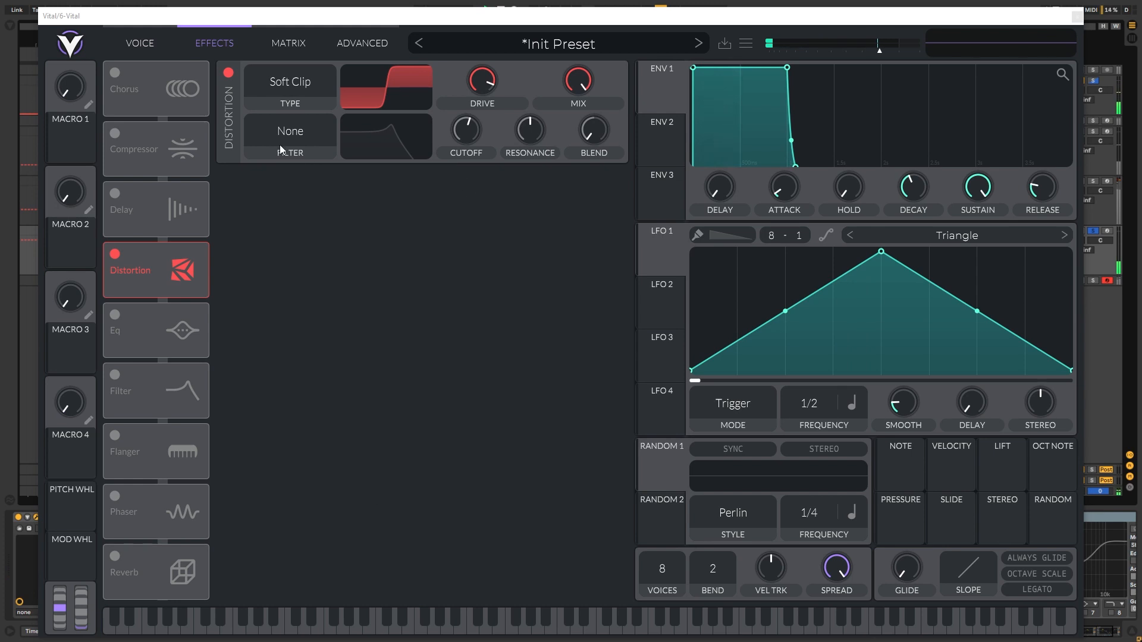
left_click(294, 129)
left_click(292, 185)
left_click_drag(593, 130, 611, 94)
left_click_drag(467, 130, 468, 153)
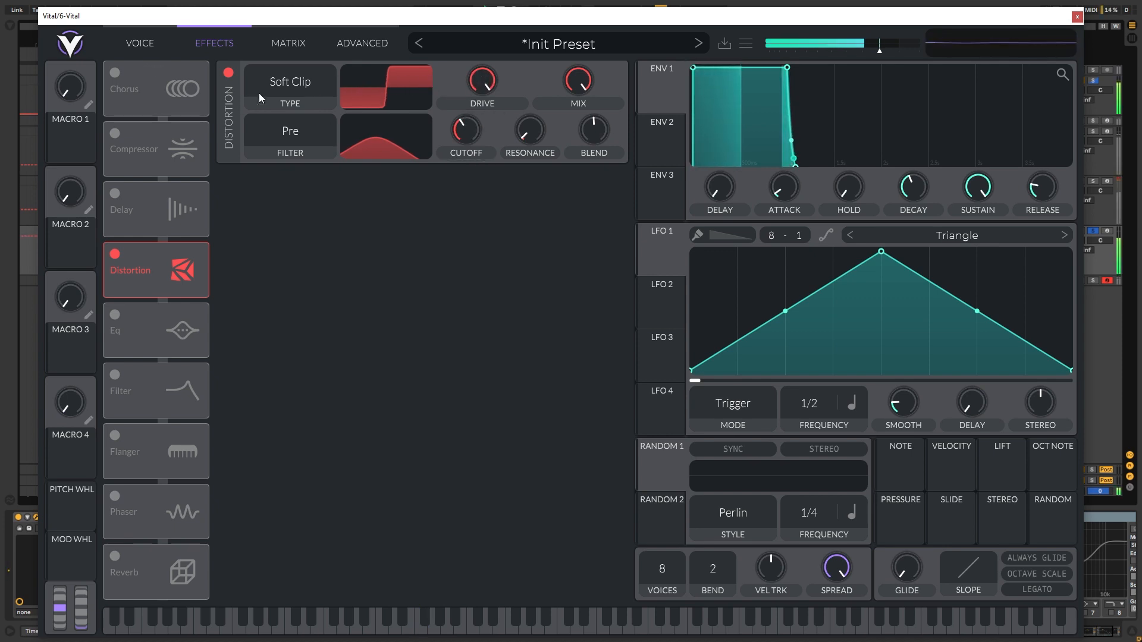
- Enable the Eq, cut its low shelf by about 4 dB at 80 Hz, and place it before the Distortion
left_click(115, 315)
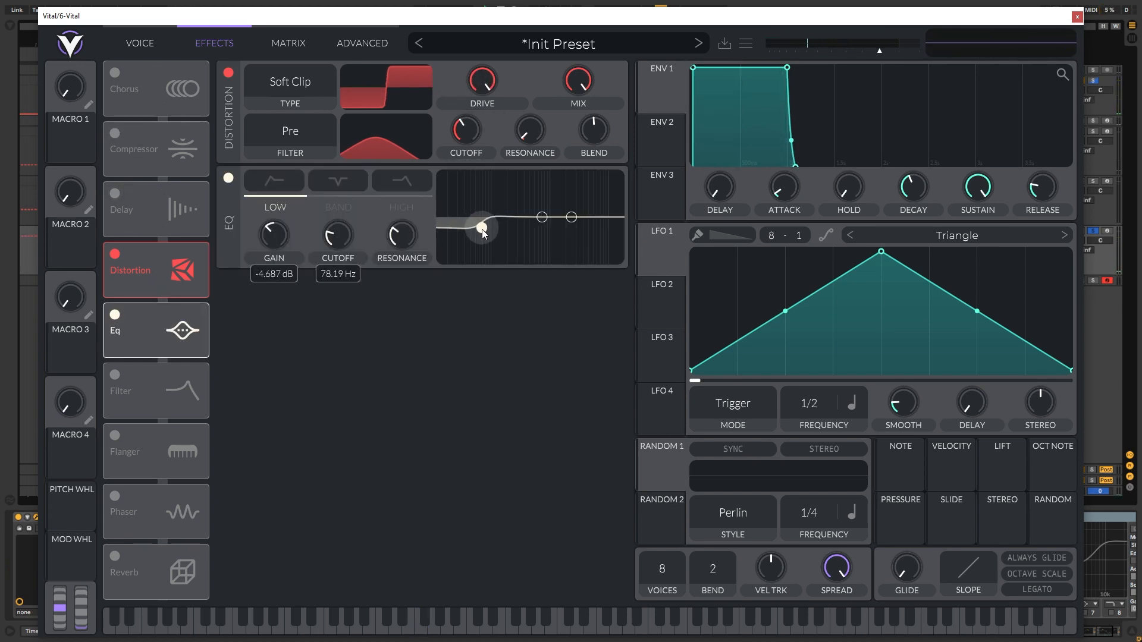
left_click_drag(481, 230, 483, 227)
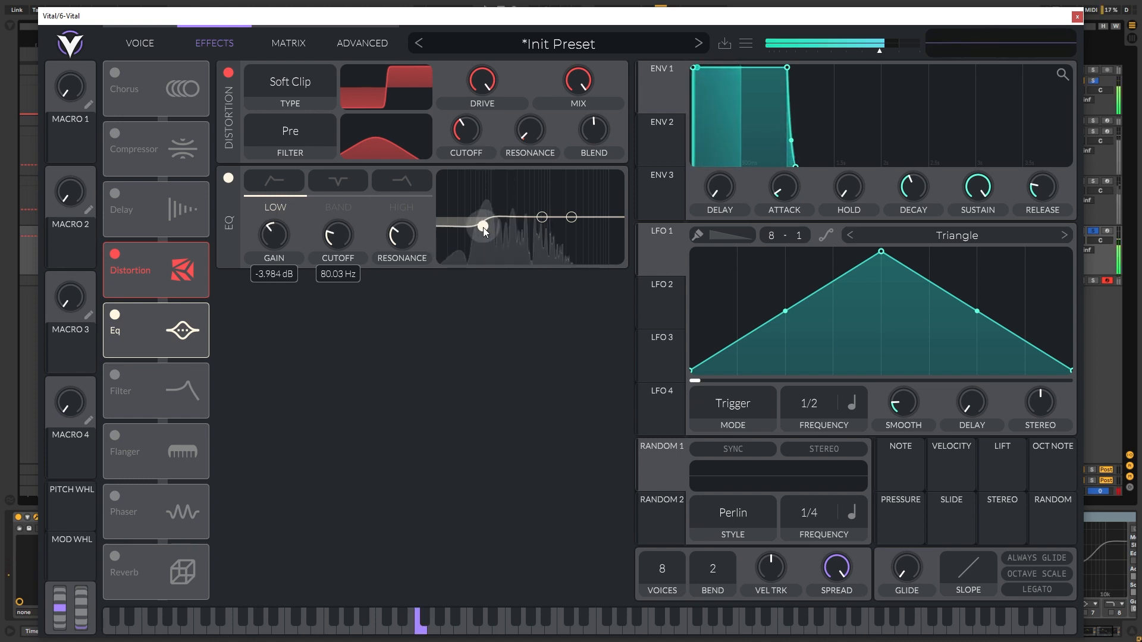
left_click_drag(141, 323, 132, 266)
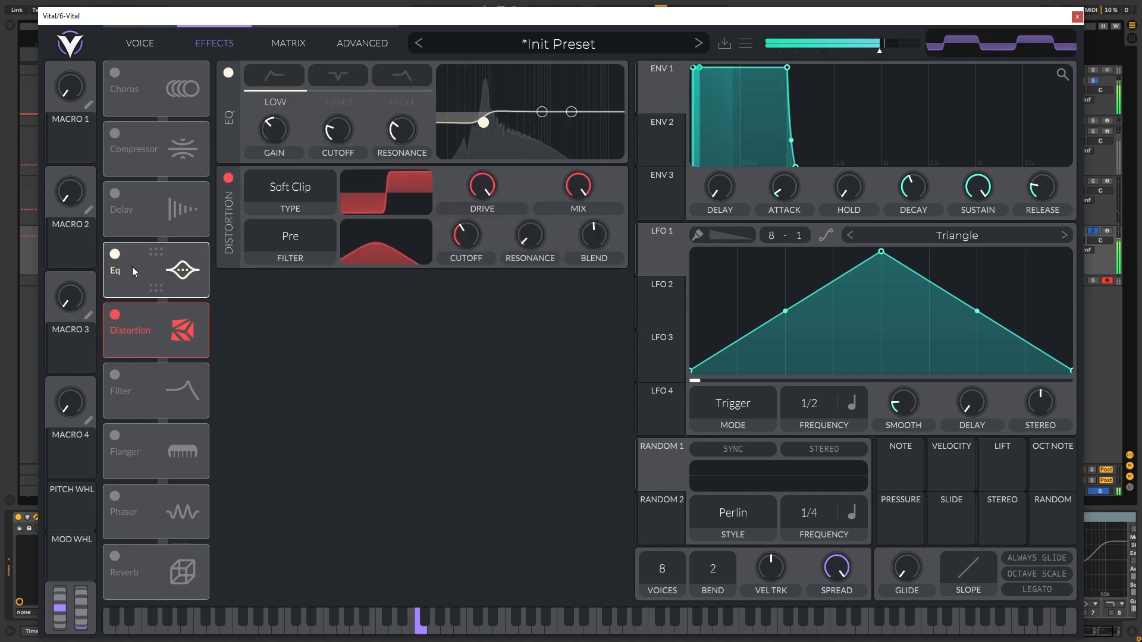
- Transpose oscillator 2 up 12 semitones, raise both oscillator levels fully, set both phase randomizations to 0% and lower oscillator 2's phase
left_click(140, 43)
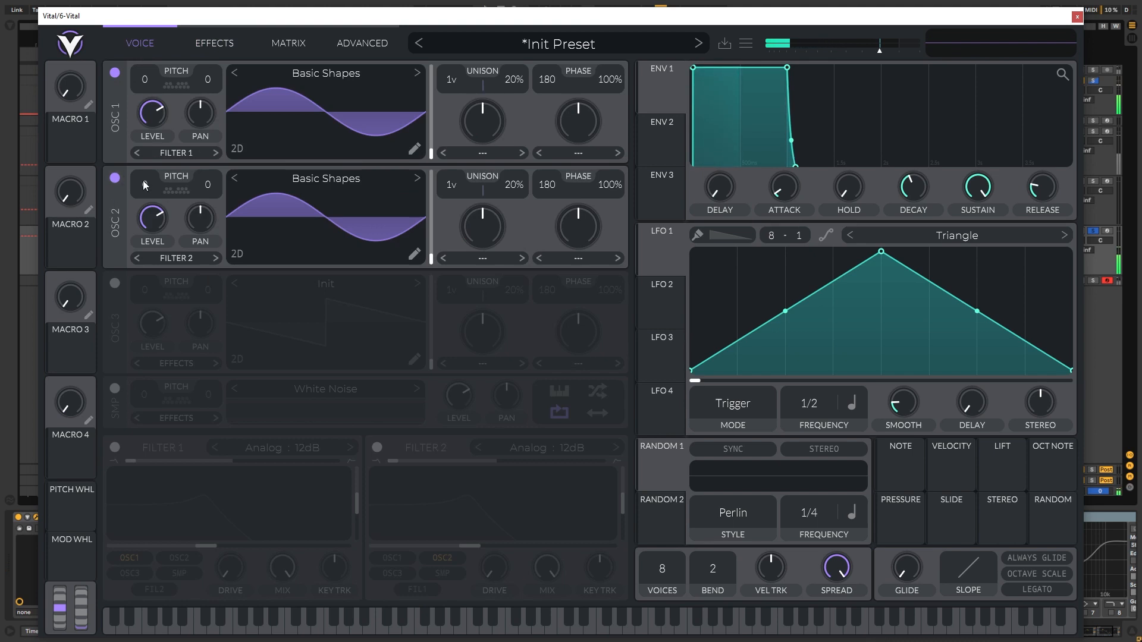
left_click(5, 143)
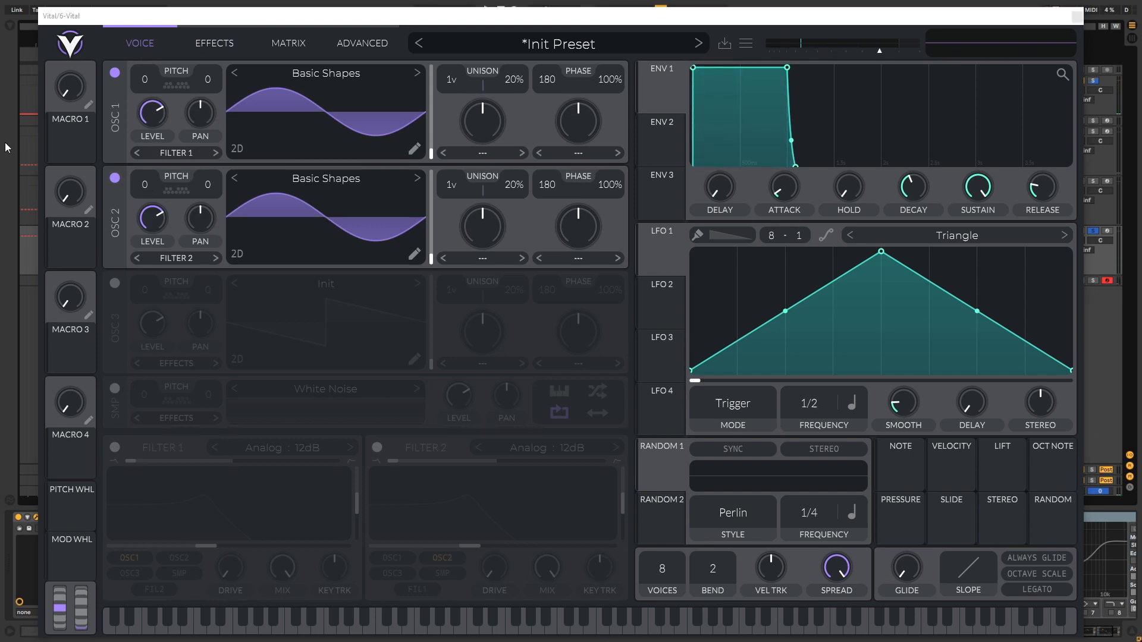
left_click(147, 185)
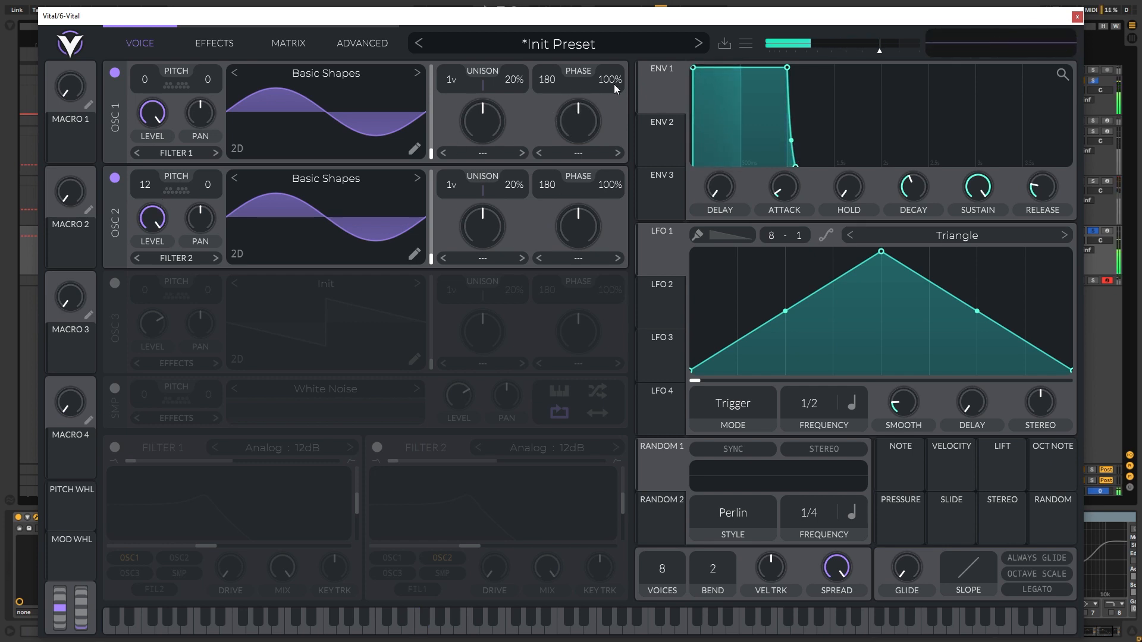
left_click_drag(607, 185, 611, 235)
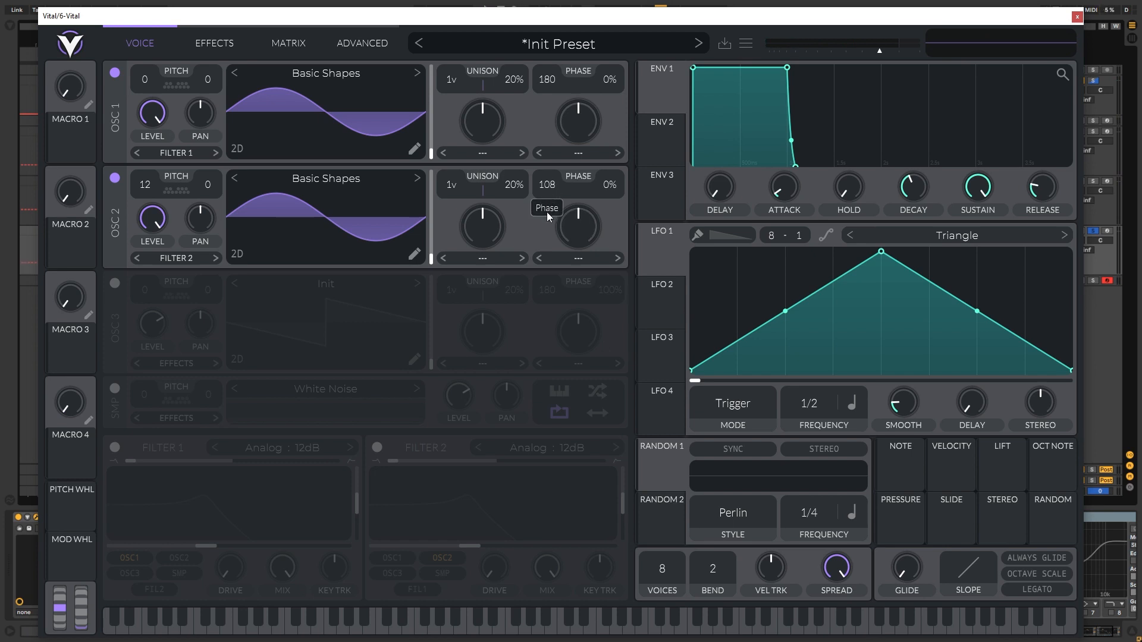
left_click_drag(548, 213, 559, 273)
left_click(1094, 185)
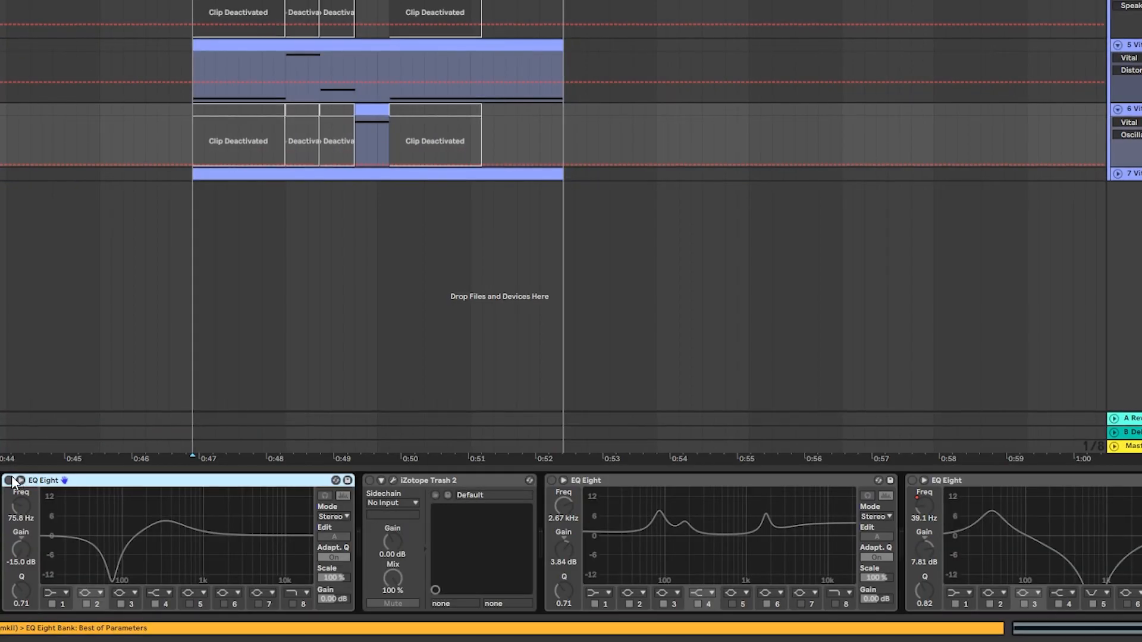
- Turn on the EQ Eights and iZotope Trash 2 on the 6 Vital track, review Trash 2's multiband settings, and play the loop
left_click(106, 529)
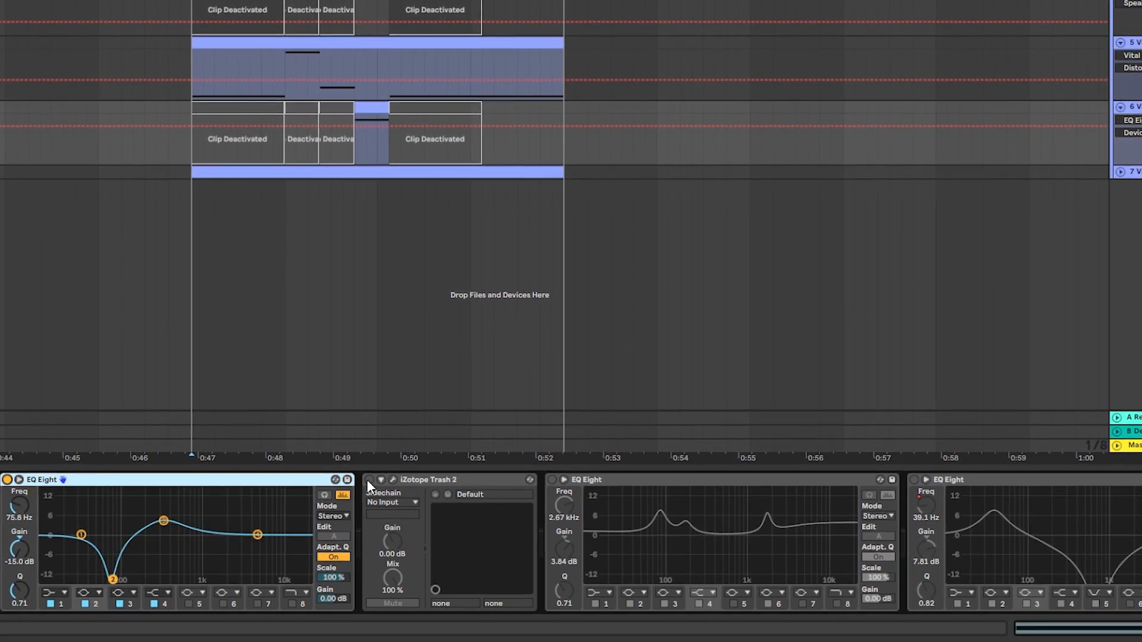
left_click(395, 480)
left_click(394, 480)
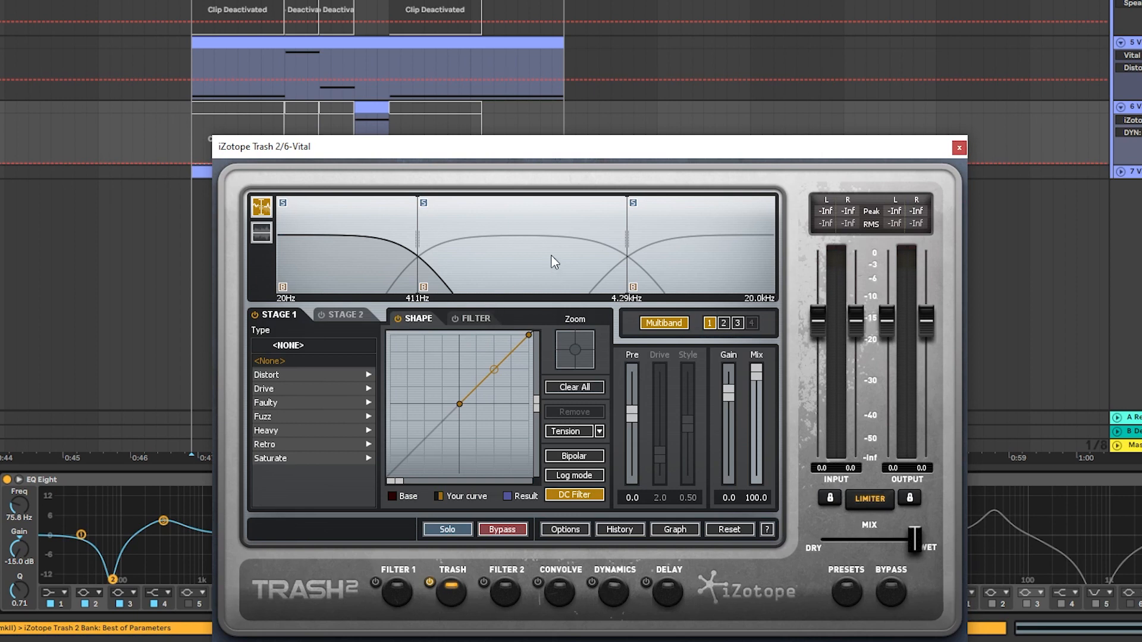
left_click(674, 259)
left_click(960, 148)
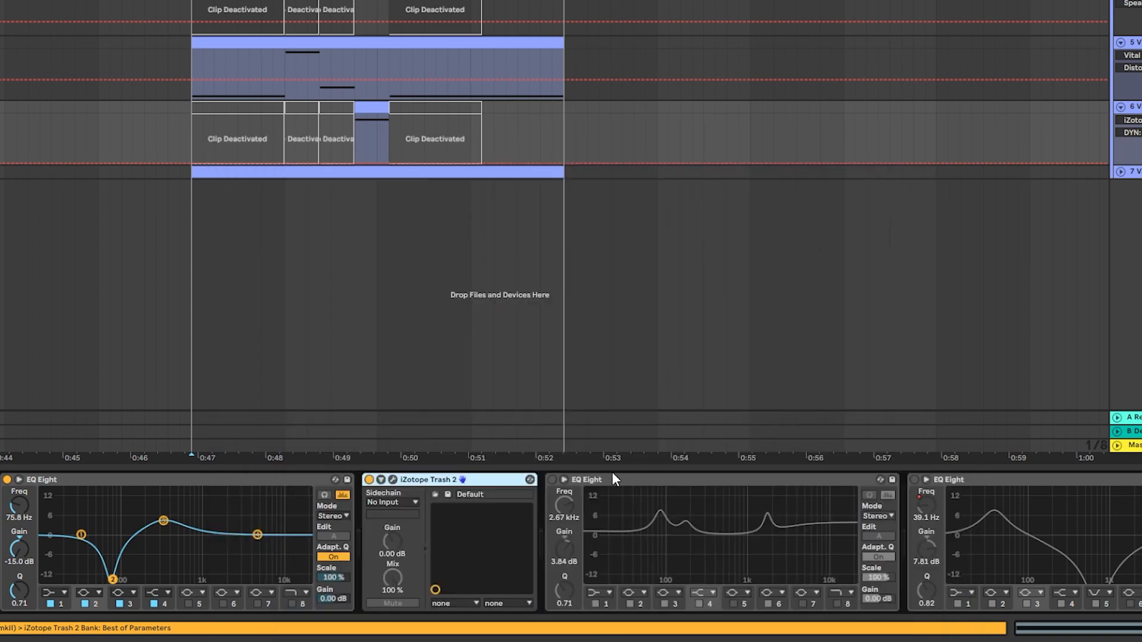
left_click(610, 478)
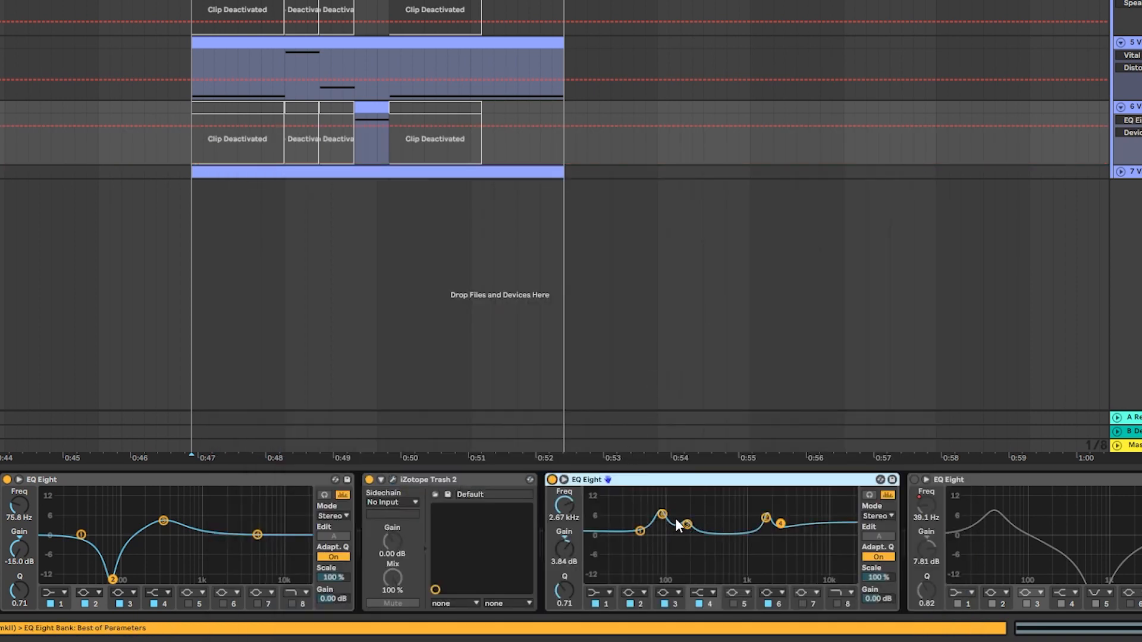
key("space")
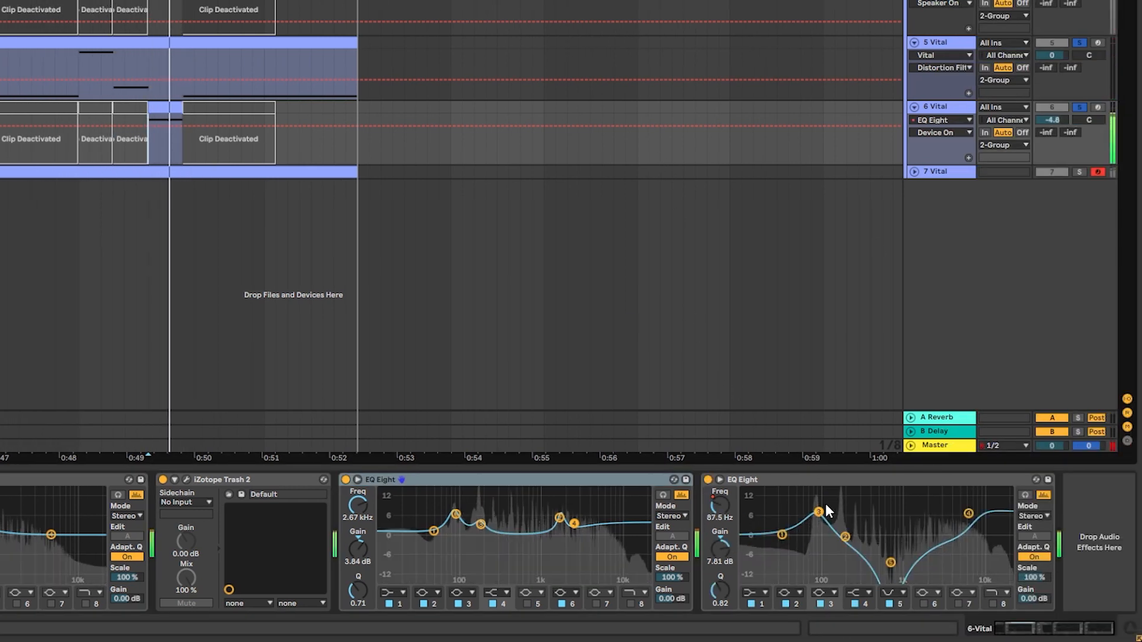
- Add the 7 Vital track to the soloed Vital layers and play them together
left_click(1072, 172)
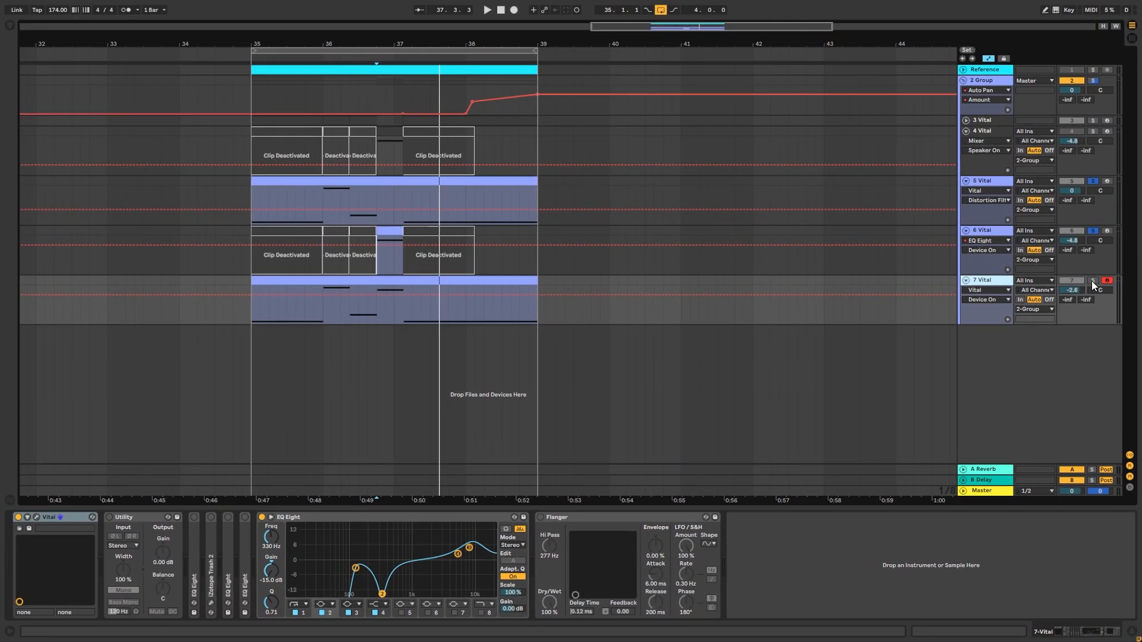
left_click(1078, 173, "ctrl")
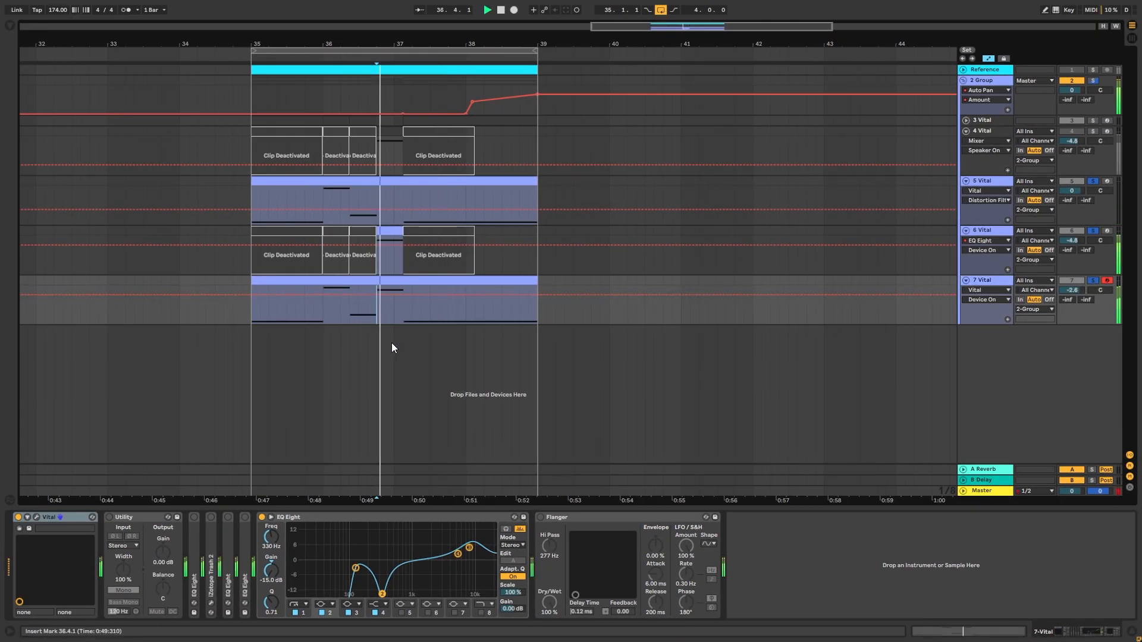
left_click(260, 317)
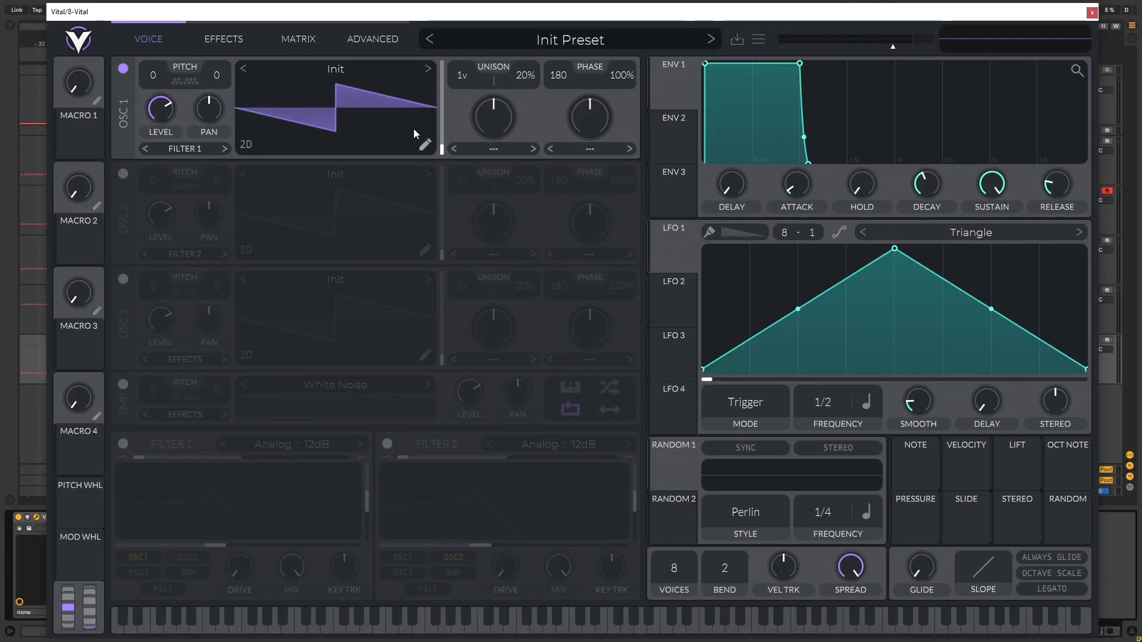
- In the 8-Vital instance, load Basic Shapes into oscillator 1 and move its wavetable position to the saw shape, about frame 110
left_click(336, 69)
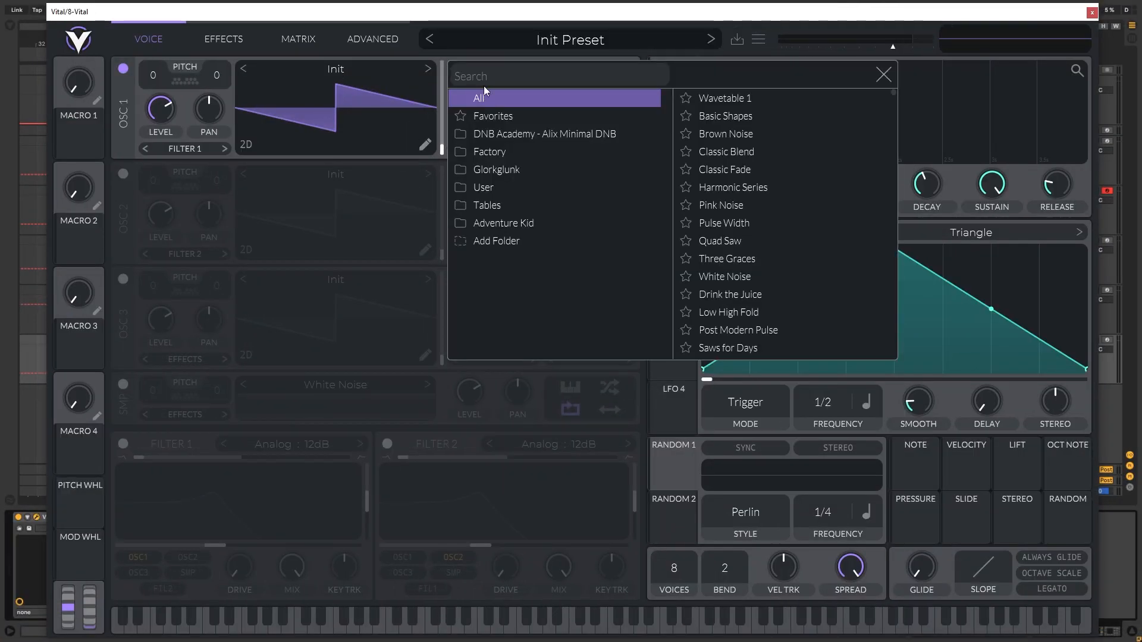
left_click(720, 117)
left_click_drag(337, 123, 338, 88)
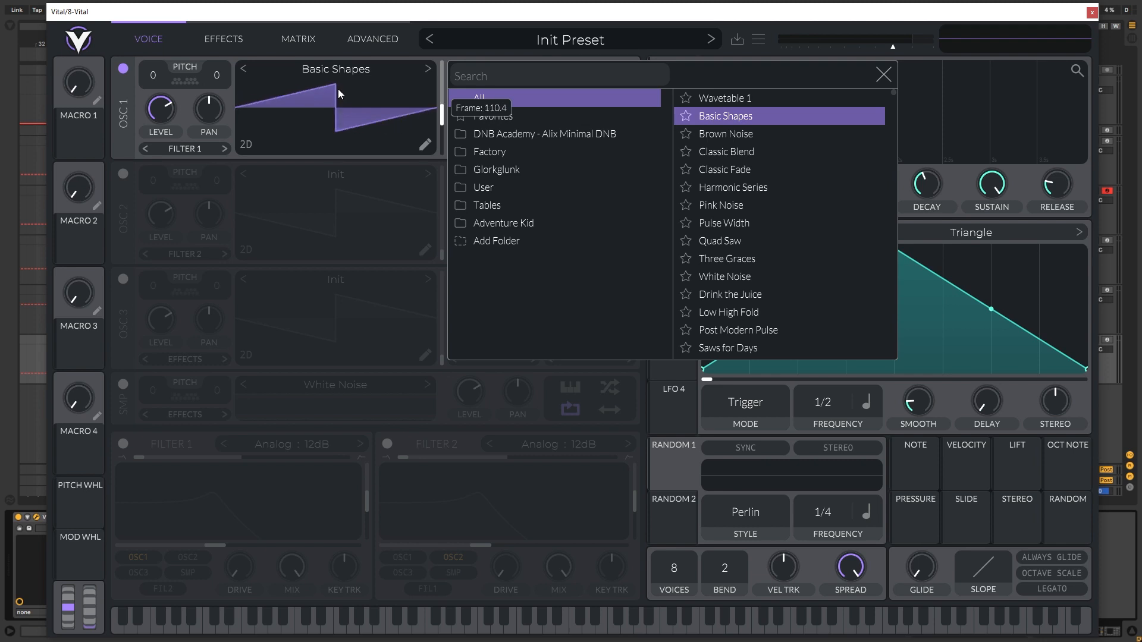
left_click(340, 165)
- Enable oscillator 3 with its level at zero and make it frequency-modulate oscillator 1 with FM Osc 3
left_click(123, 280)
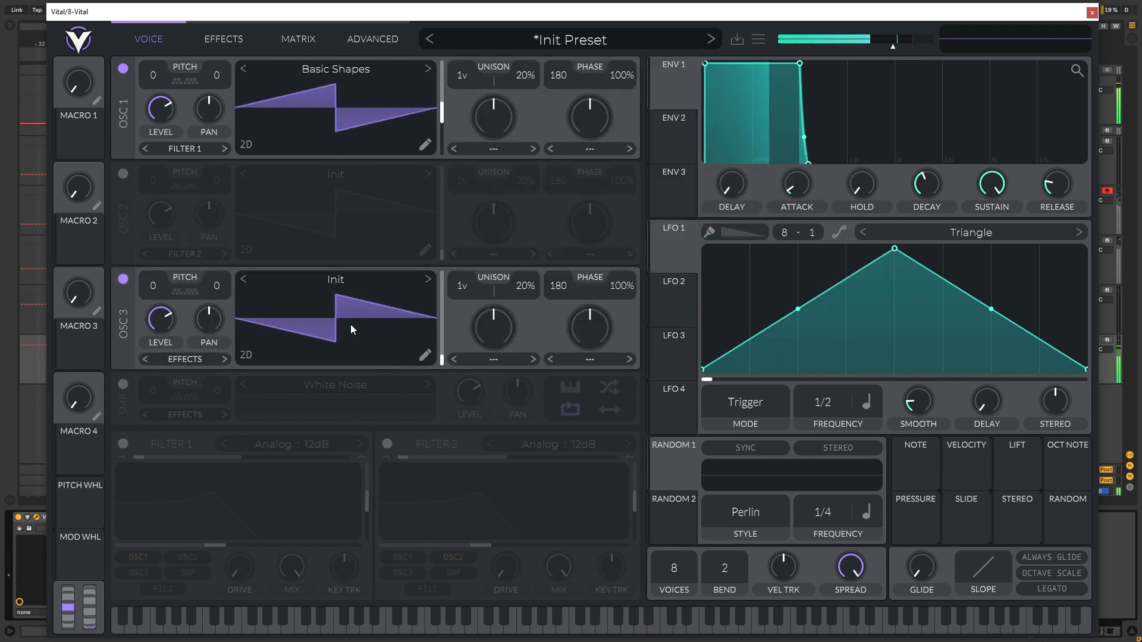
left_click_drag(158, 323, 151, 406)
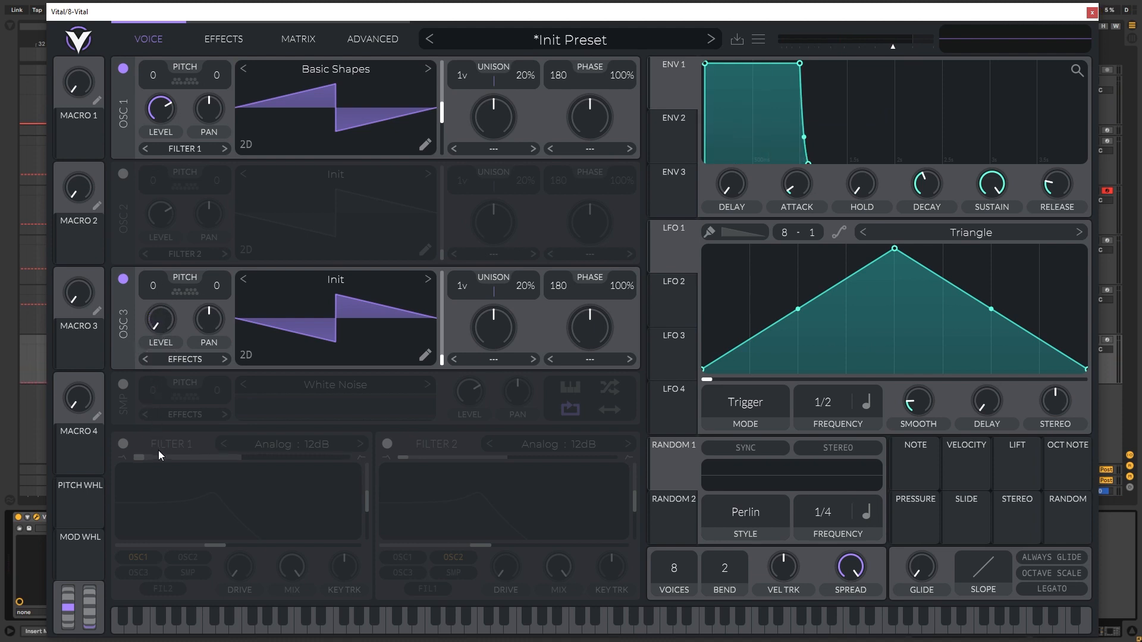
left_click(562, 149)
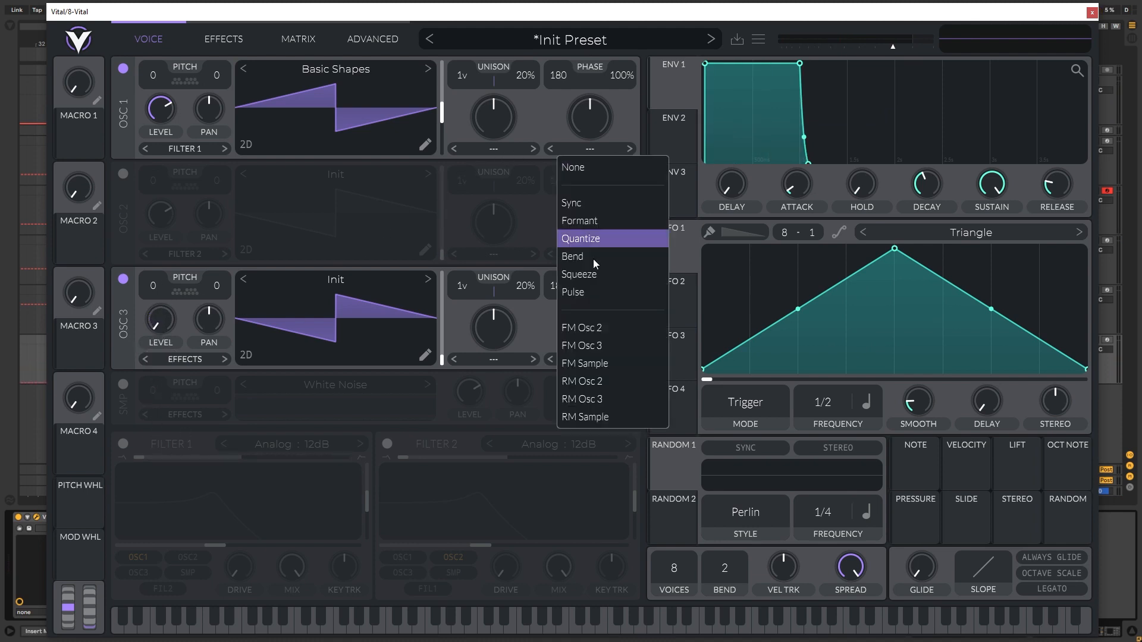
left_click(620, 348)
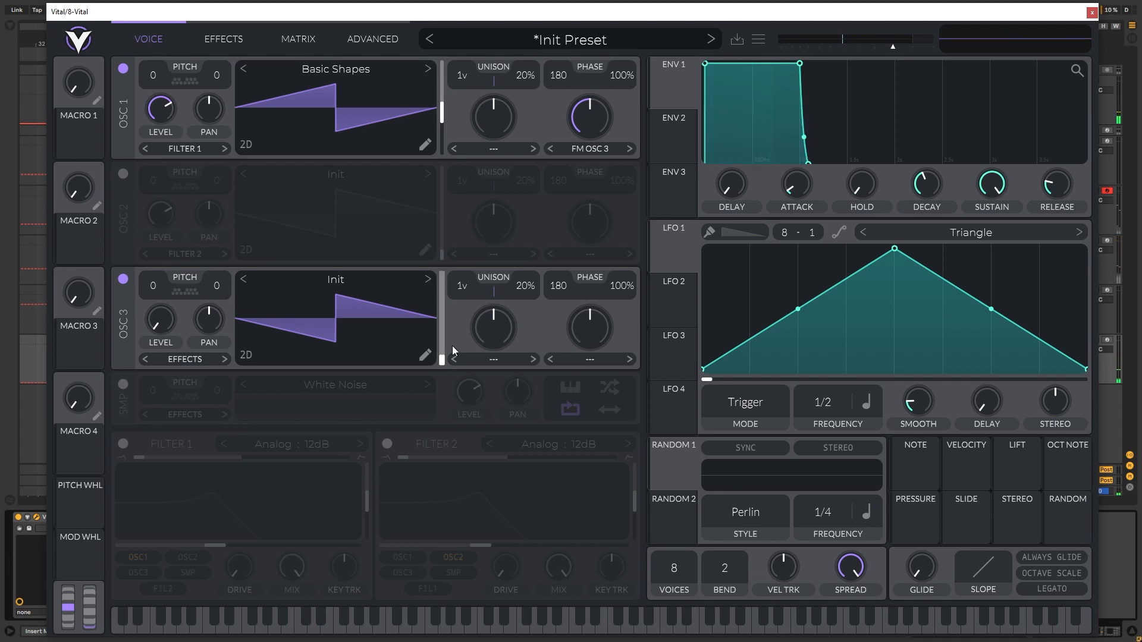
- Apply Sync wave morphing to oscillator 3 and set its amount to about 62.5%
left_click(567, 364)
left_click(593, 411)
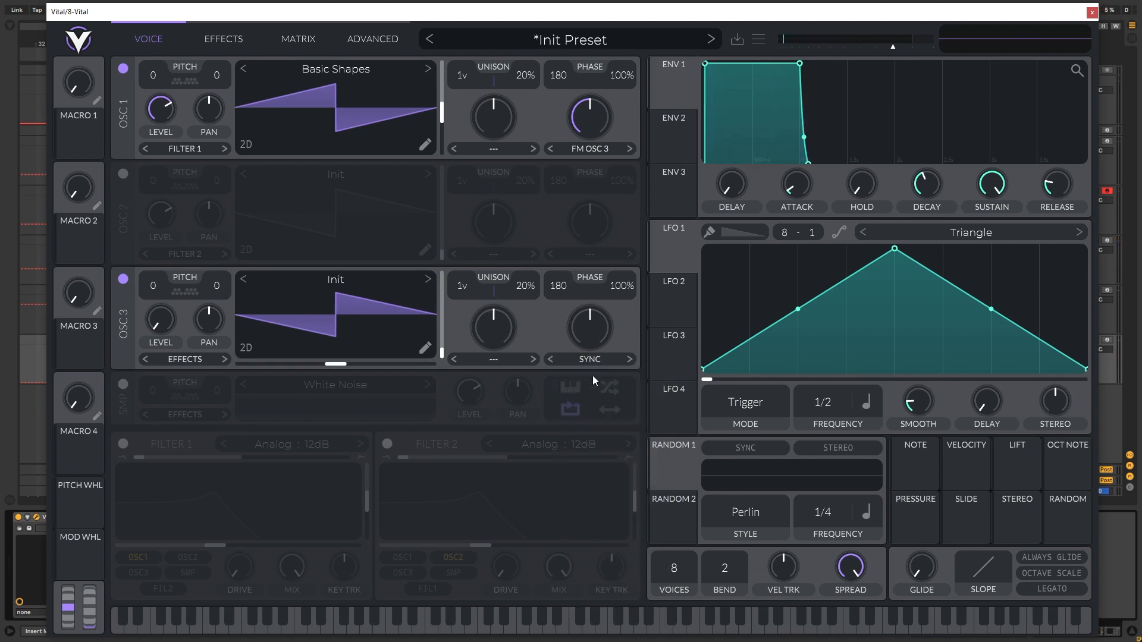
mouse_move(593, 335)
left_mouse_down()
mouse_move(600, 325)
mouse_move(573, 334)
mouse_move(584, 328)
left_mouse_up()
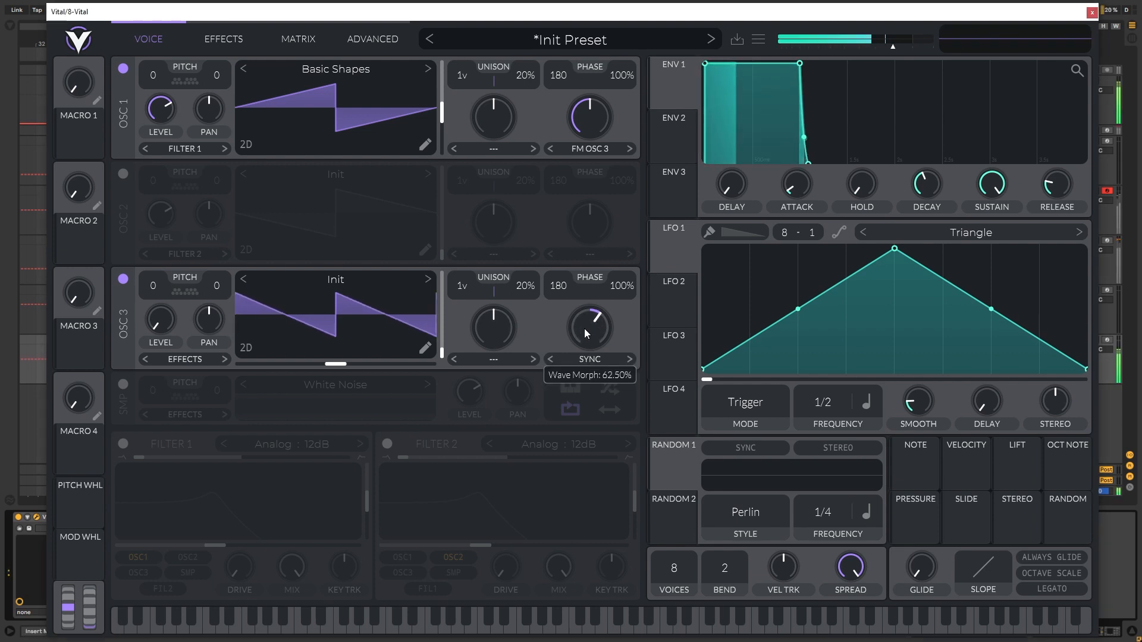
- Give oscillator 3 a 7-voice unison with 3% detune and 0% phase randomization, and reduce oscillator 1's FM amount
left_click_drag(472, 295, 476, 236)
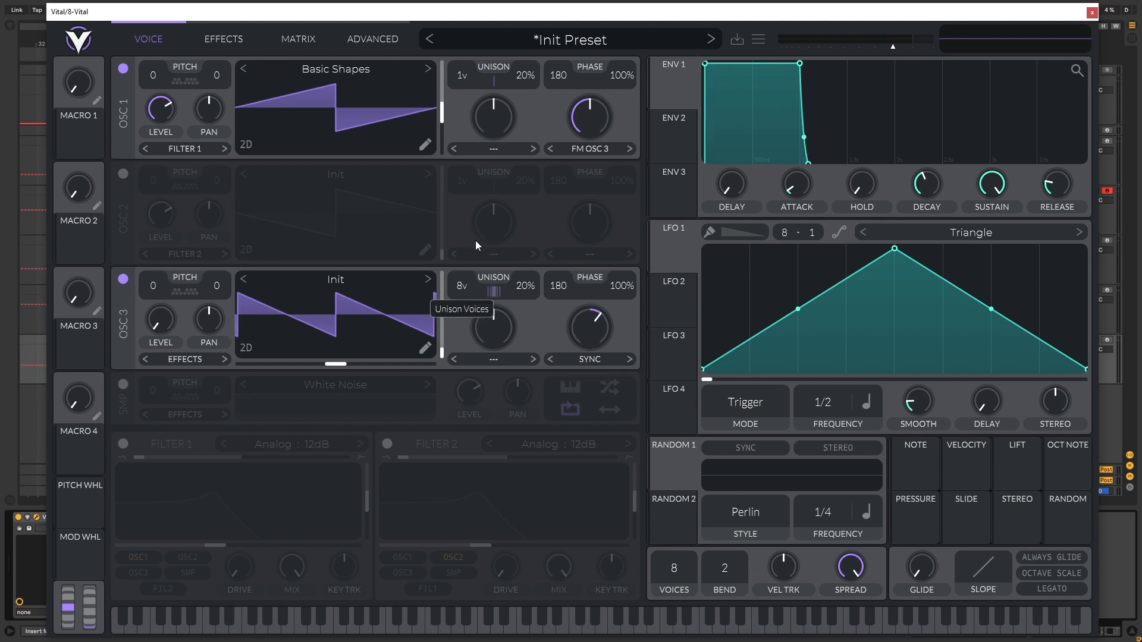
left_click_drag(529, 285, 529, 316)
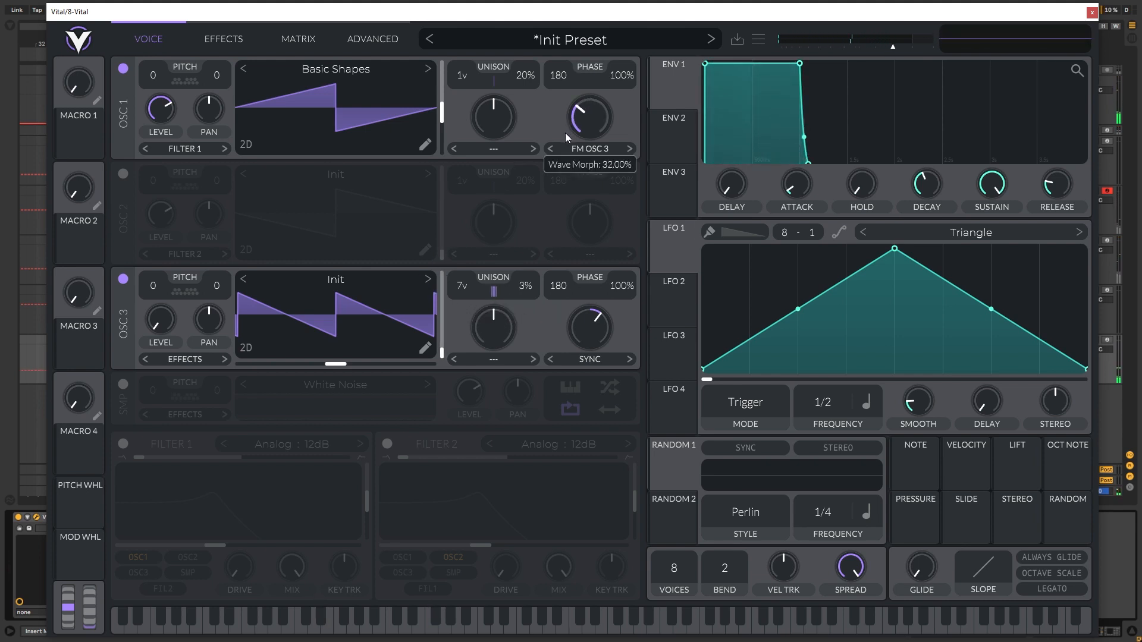
mouse_move(565, 133)
left_mouse_down()
mouse_move(563, 149)
mouse_move(583, 120)
left_mouse_up()
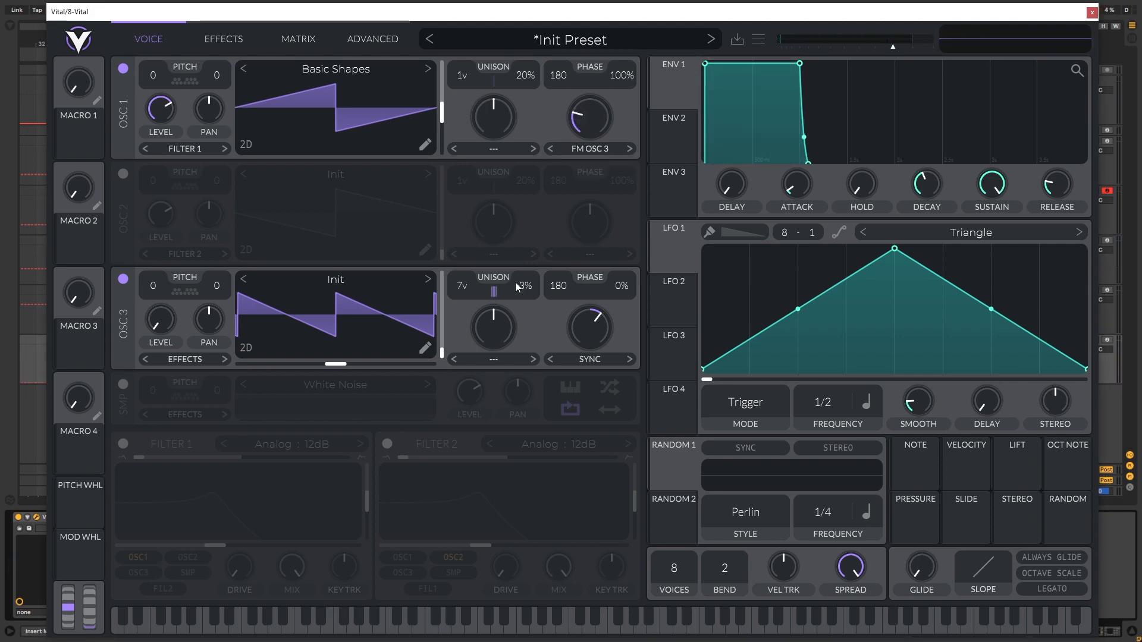
- Enable the Eq ahead of the Compressor with a low-cut filter, raise its cutoff above 155 Hz, and slightly boost the high shelf
left_click(212, 48)
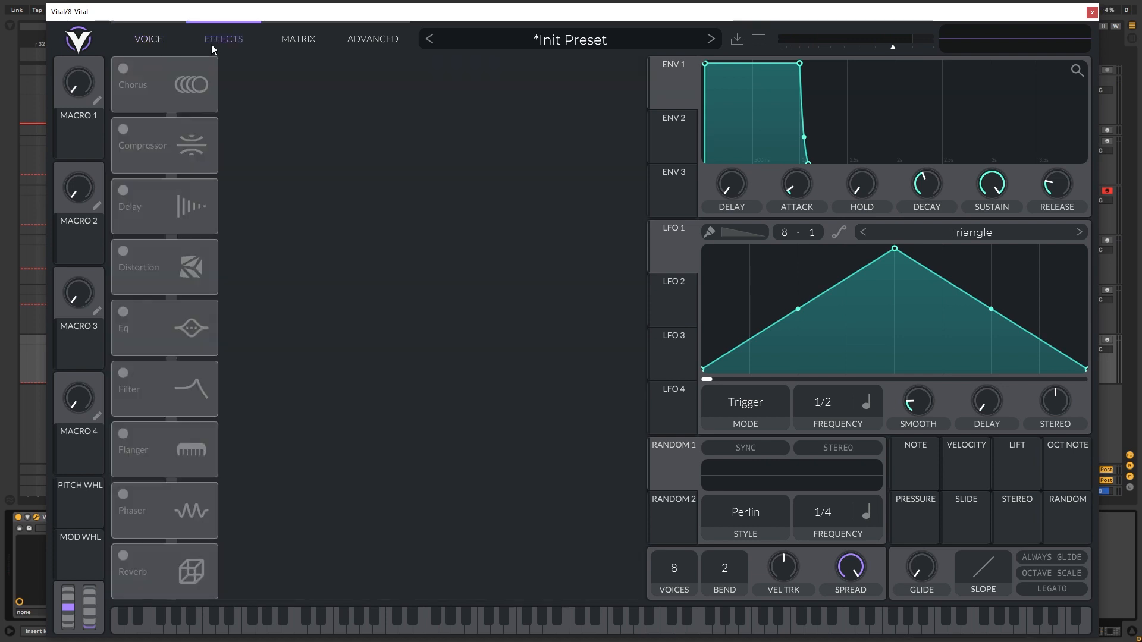
left_click(125, 312)
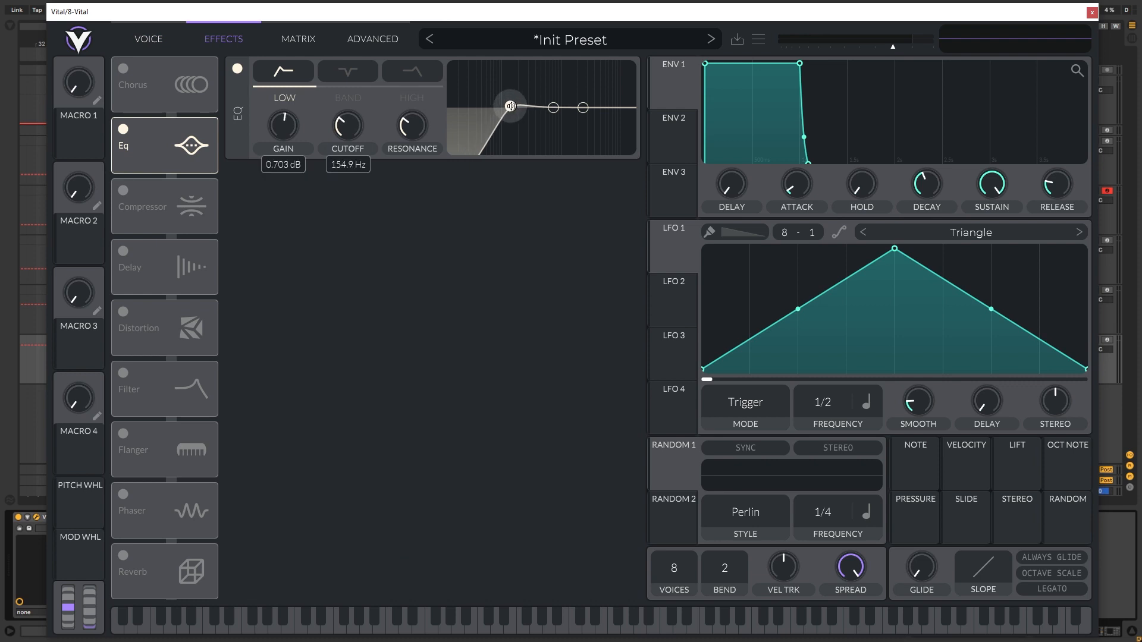
left_click_drag(511, 106, 534, 111)
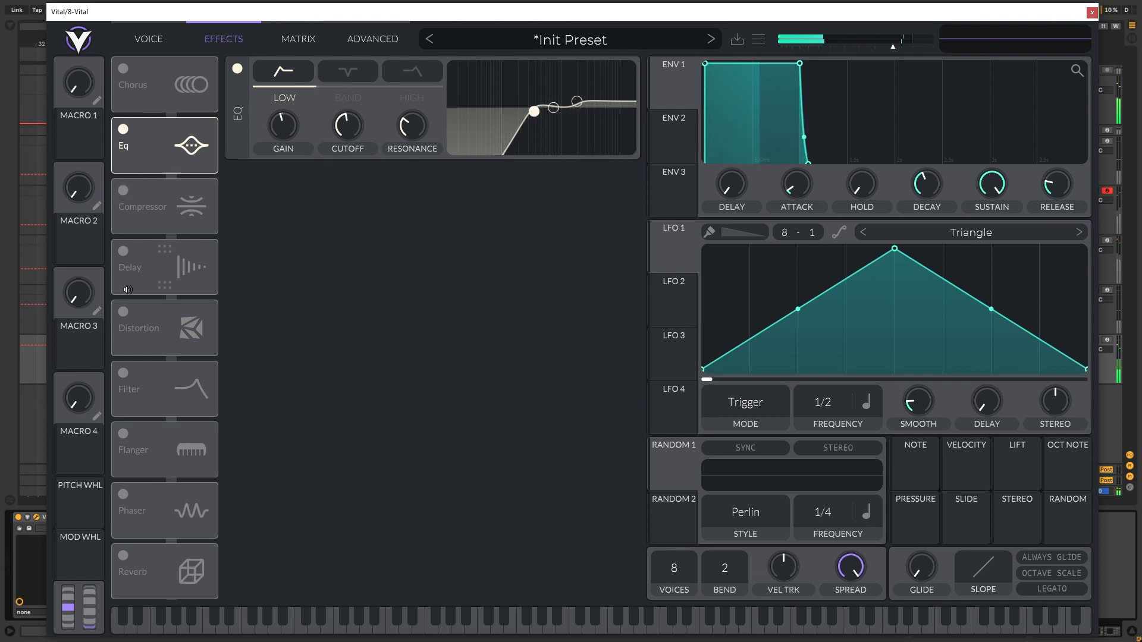
- Add a Soft Clip Distortion right after the Eq with a Pre filter, raising the blend and lowering the cutoff to just under 306 Hz
left_click(123, 311)
left_click_drag(148, 328, 179, 211)
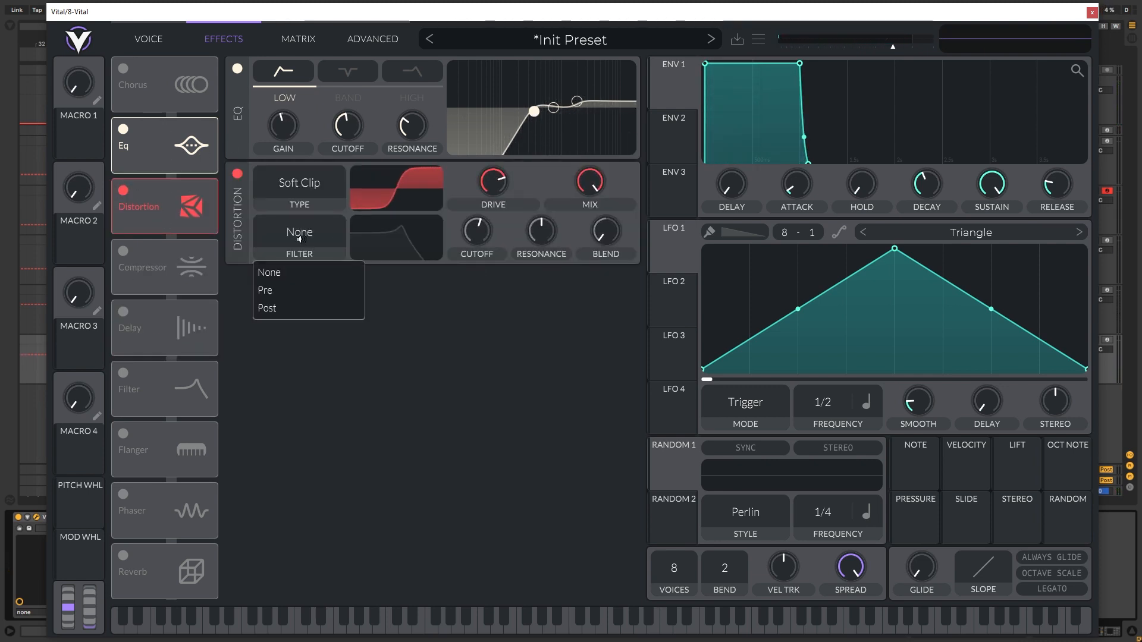
left_click(294, 291)
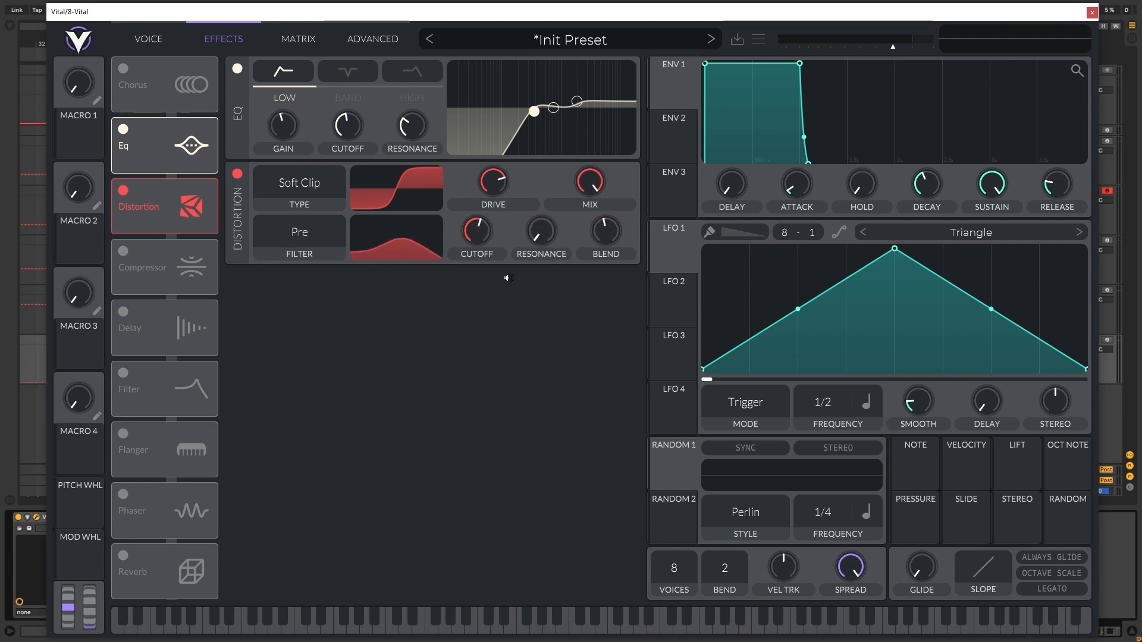
left_click_drag(478, 231, 478, 254)
left_click_drag(603, 233, 604, 227)
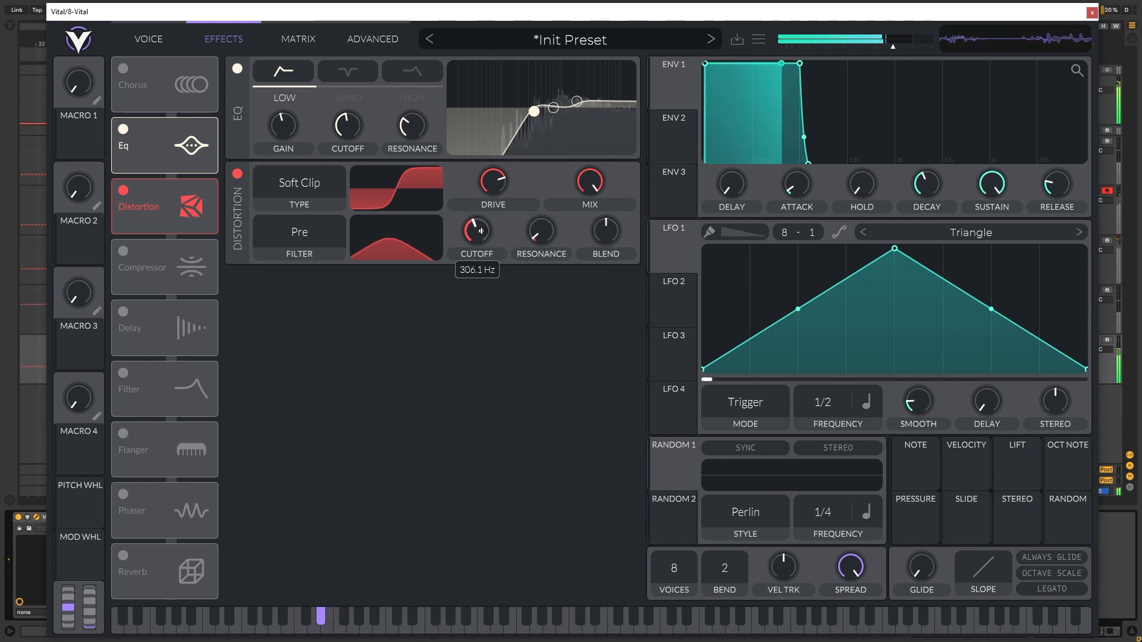
left_click_drag(482, 231, 482, 234)
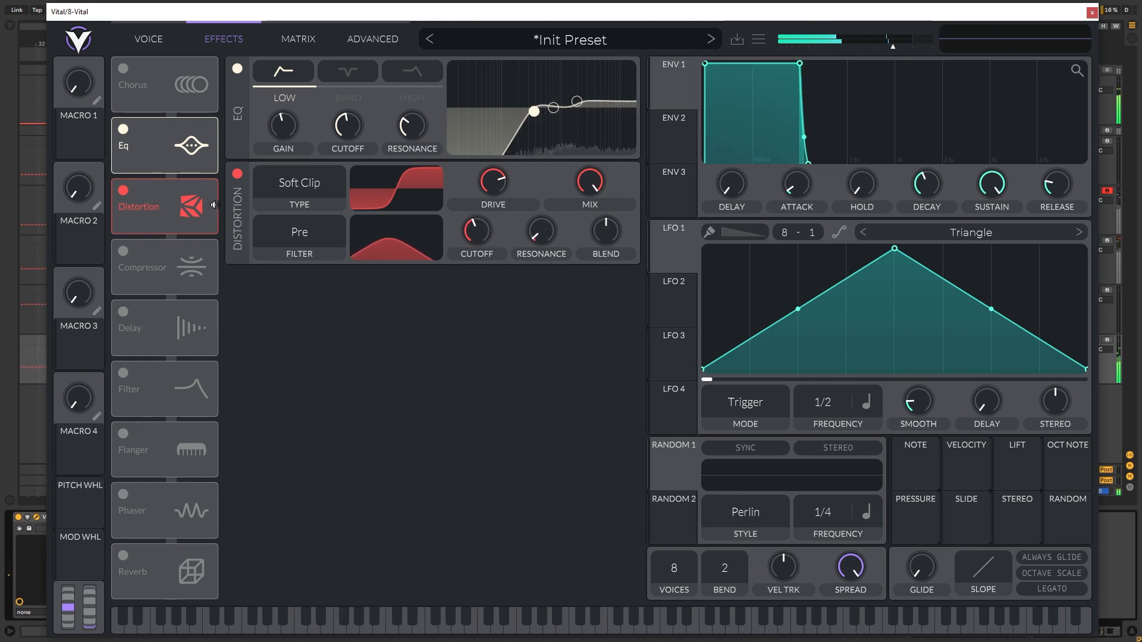
- Enable the Flanger directly after the Distortion with an 8/1 frequency, centred feedback and a reduced mix
left_click(123, 433)
left_click_drag(158, 441, 159, 436)
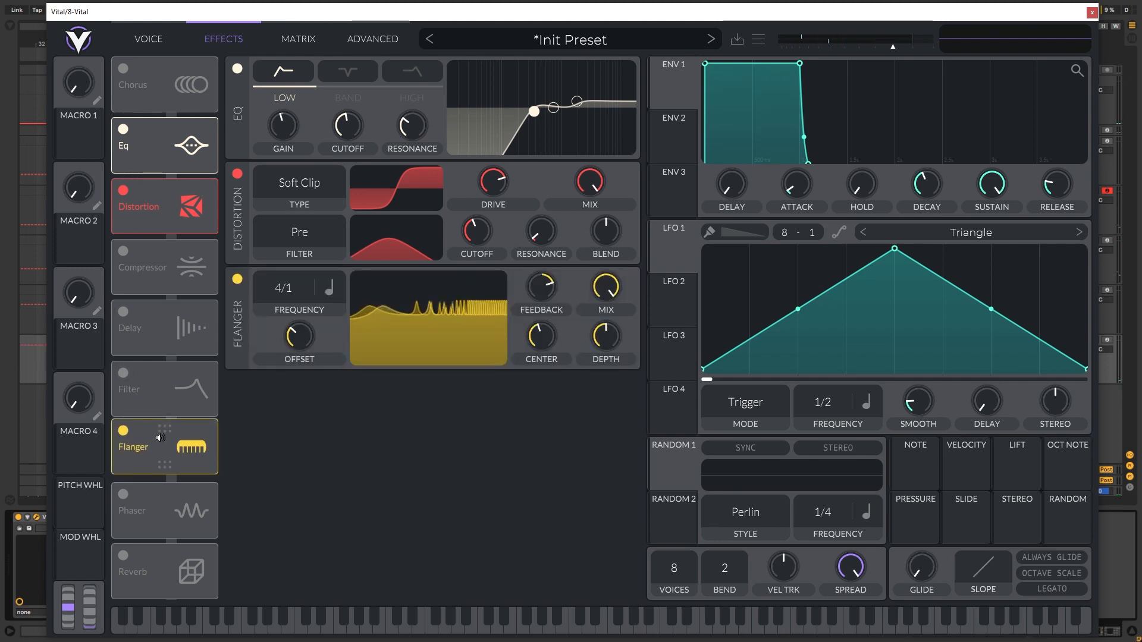
left_click_drag(533, 303, 532, 308)
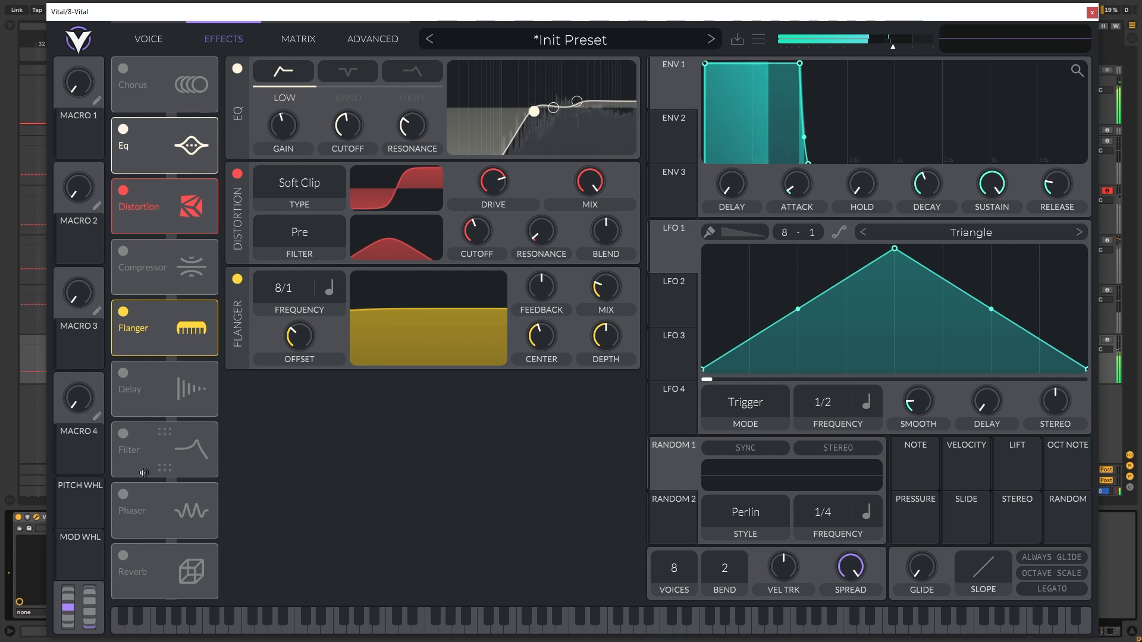
- Enable the Compressor after the Flanger and set its mode to Single Band
left_click(123, 251)
left_click_drag(149, 267, 149, 339)
left_click(308, 408)
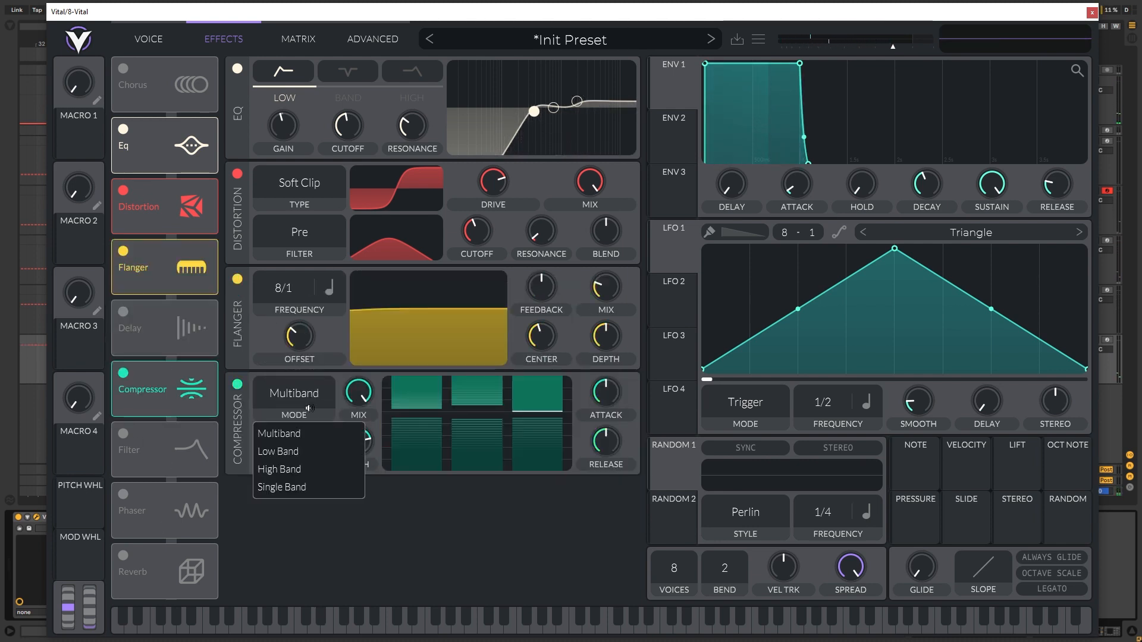
left_click(289, 485)
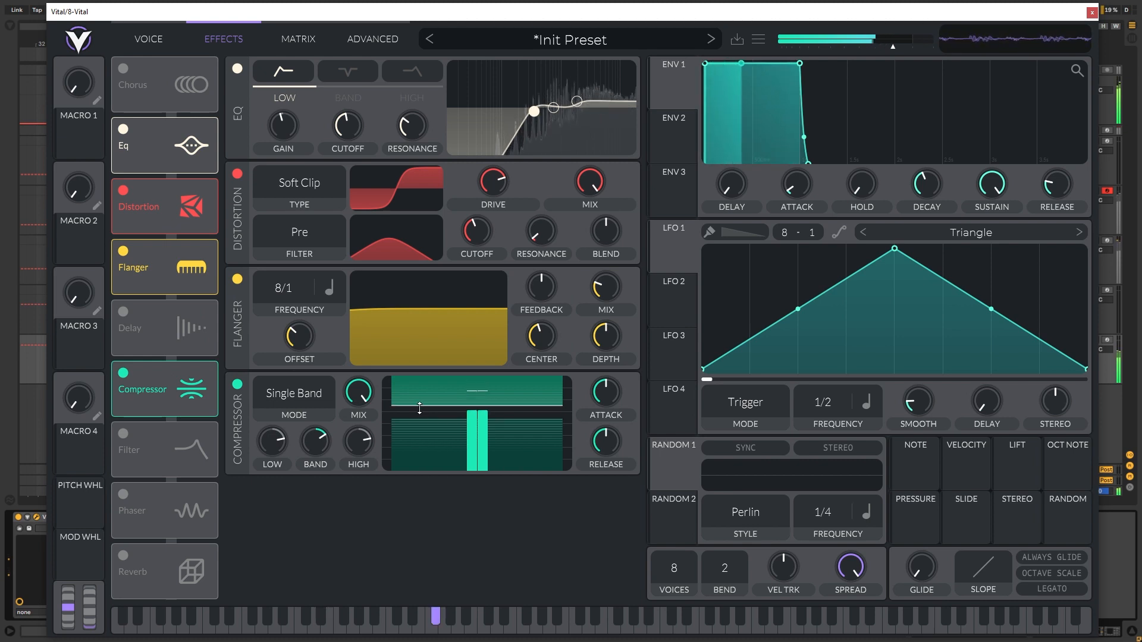
- Raise the Compressor's upper threshold close to the top of its display and fine-tune OSC 3's Sync amount
left_click_drag(420, 408, 415, 385)
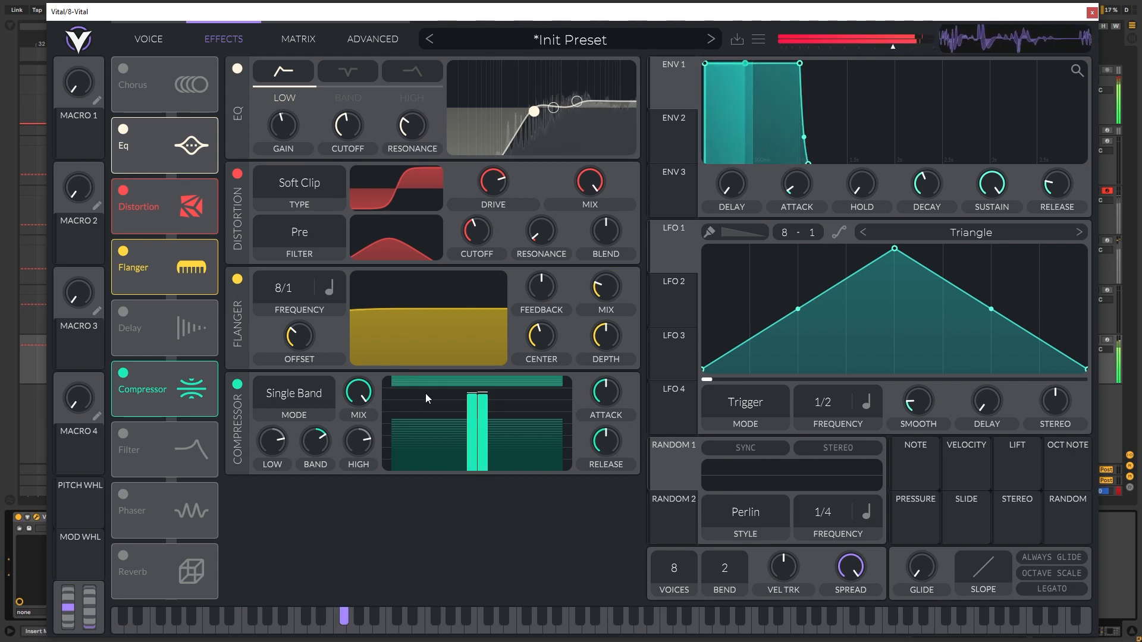
left_click(149, 39)
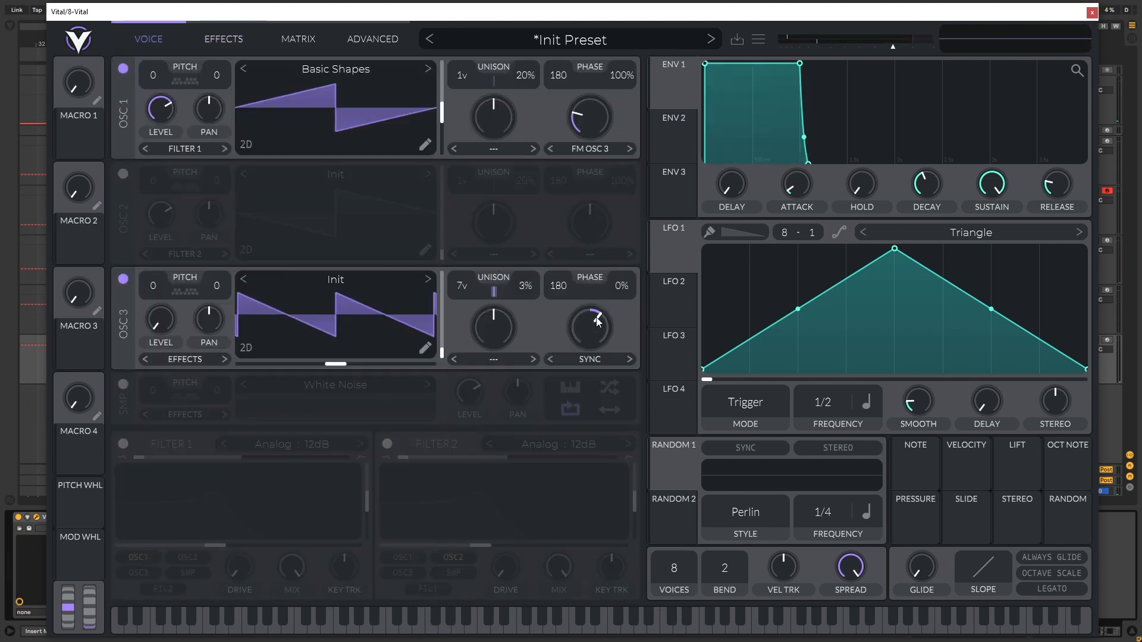
left_click_drag(596, 317, 597, 322)
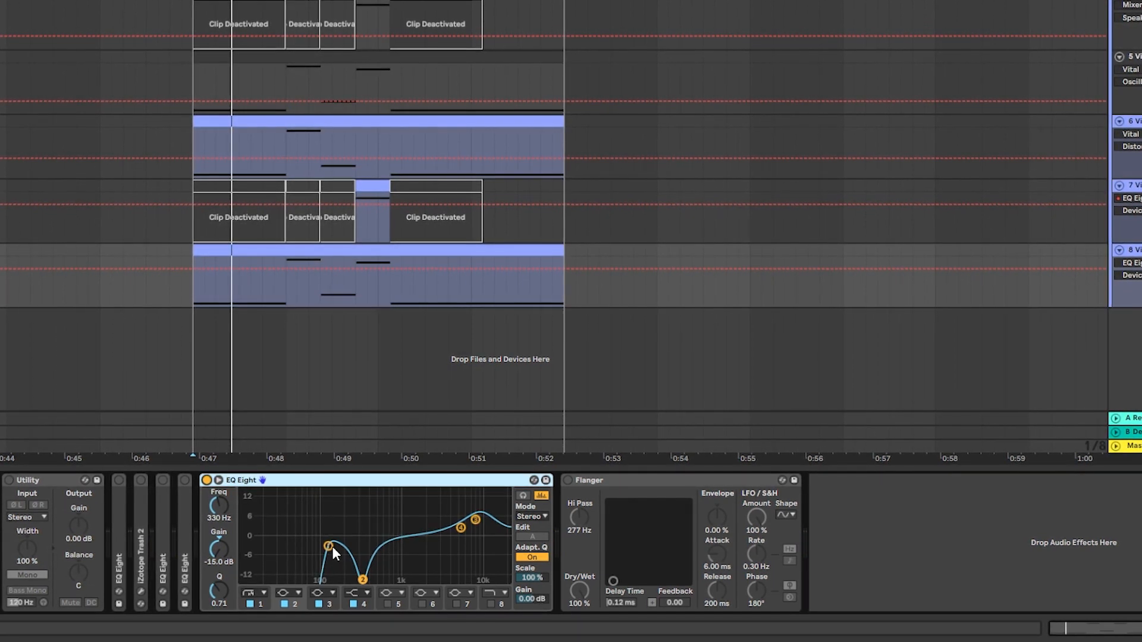
- Audition the 8-Vital layer through its EQ Eight, and play it together with the soloed 6-Vital and 7-Vital layers
left_click(362, 579)
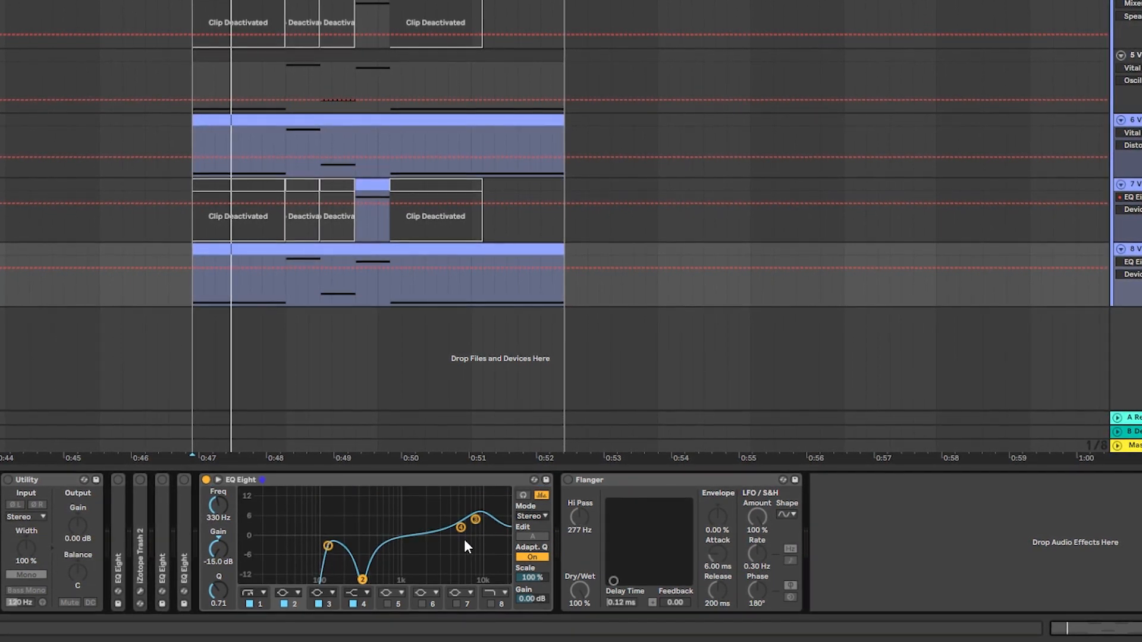
key("space")
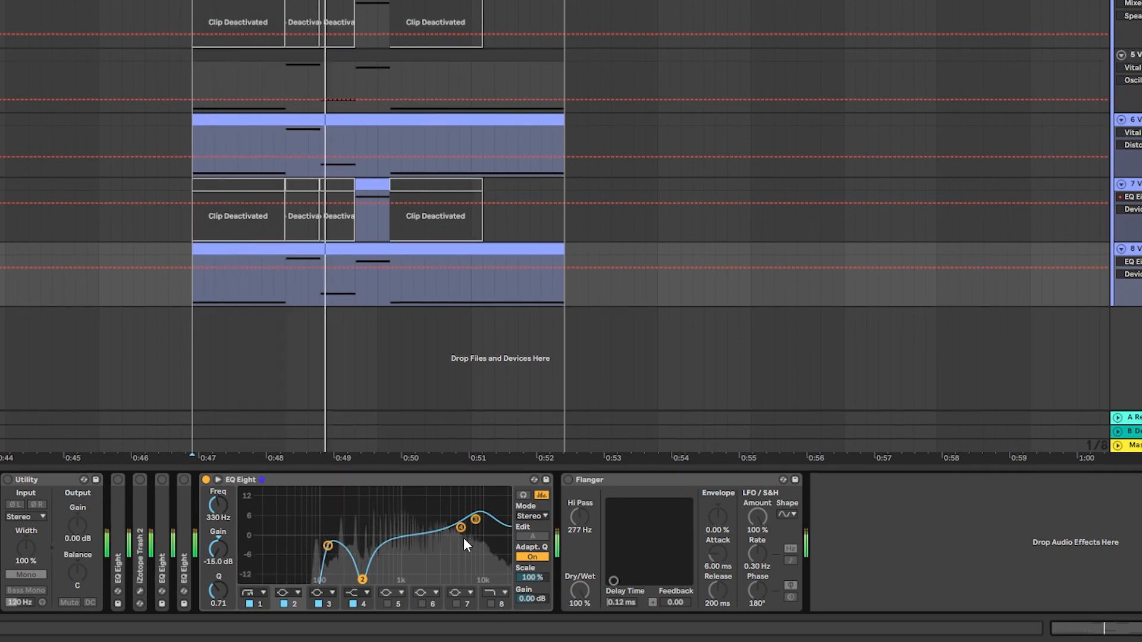
key("space")
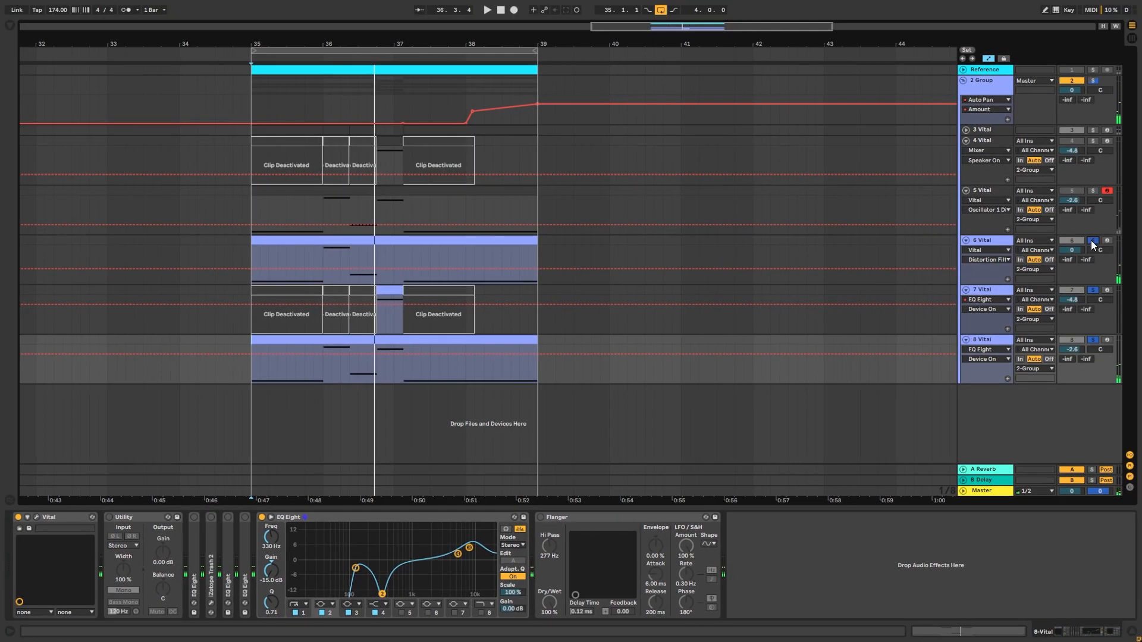
key("space")
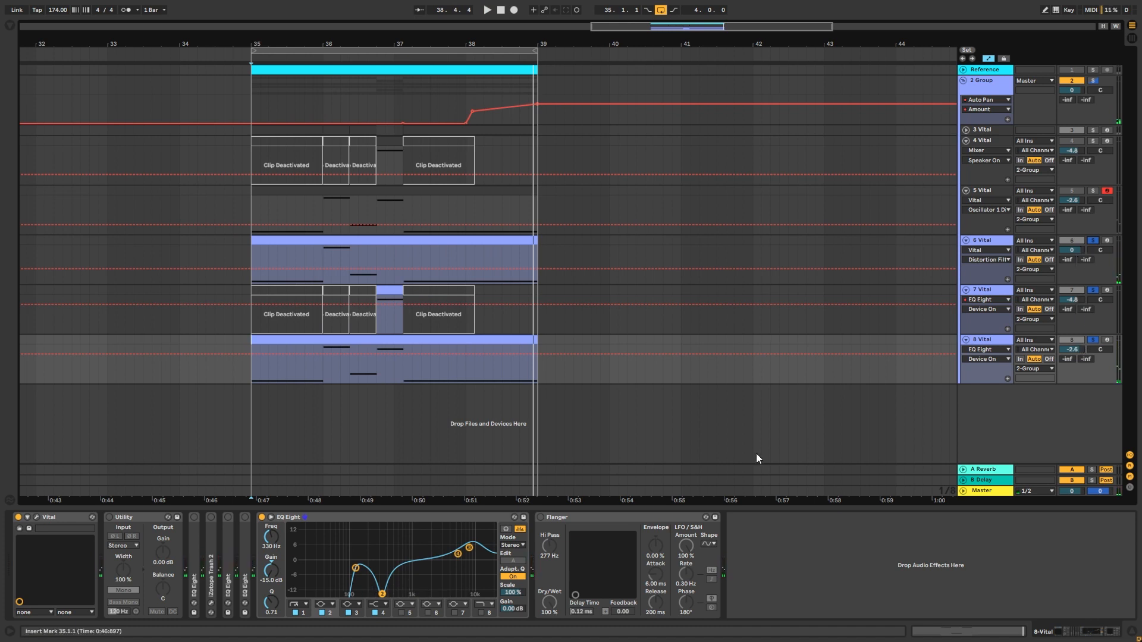
- Sweep OSC 3's Sync amount in the 8-Vital synth during playback, ending above 56%, and bring up the 7-Vital track's devices
key("ctrl+alt+p")
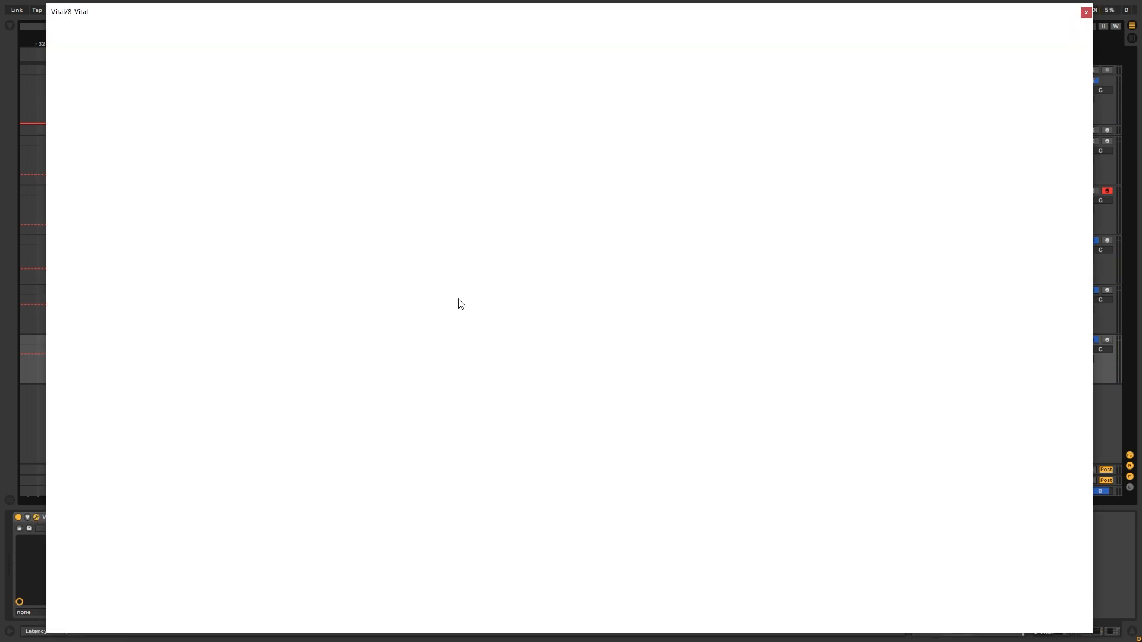
left_click_drag(567, 309, 569, 316)
key("space")
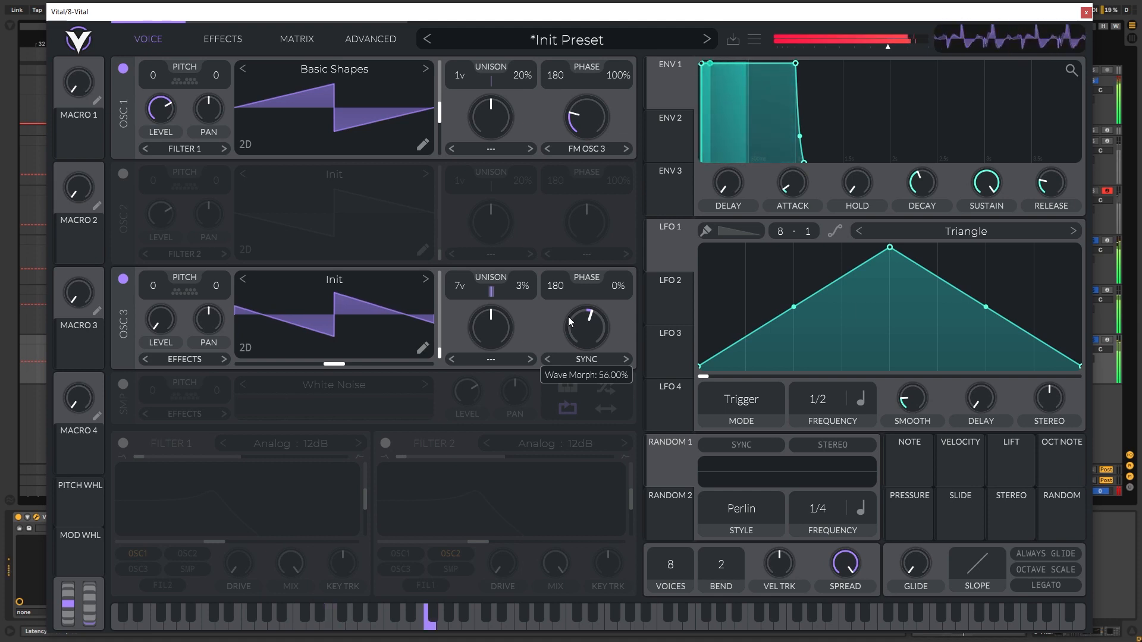
mouse_move(569, 321)
left_mouse_down()
mouse_move(576, 292)
mouse_move(571, 305)
left_mouse_up()
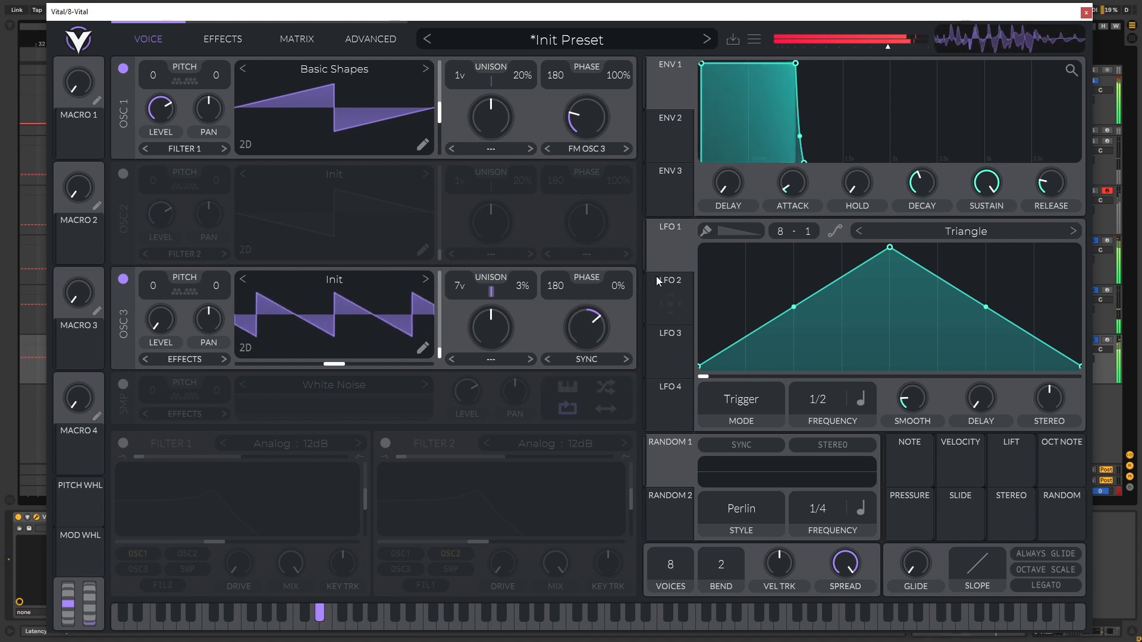
left_click(1086, 12)
left_click(247, 319)
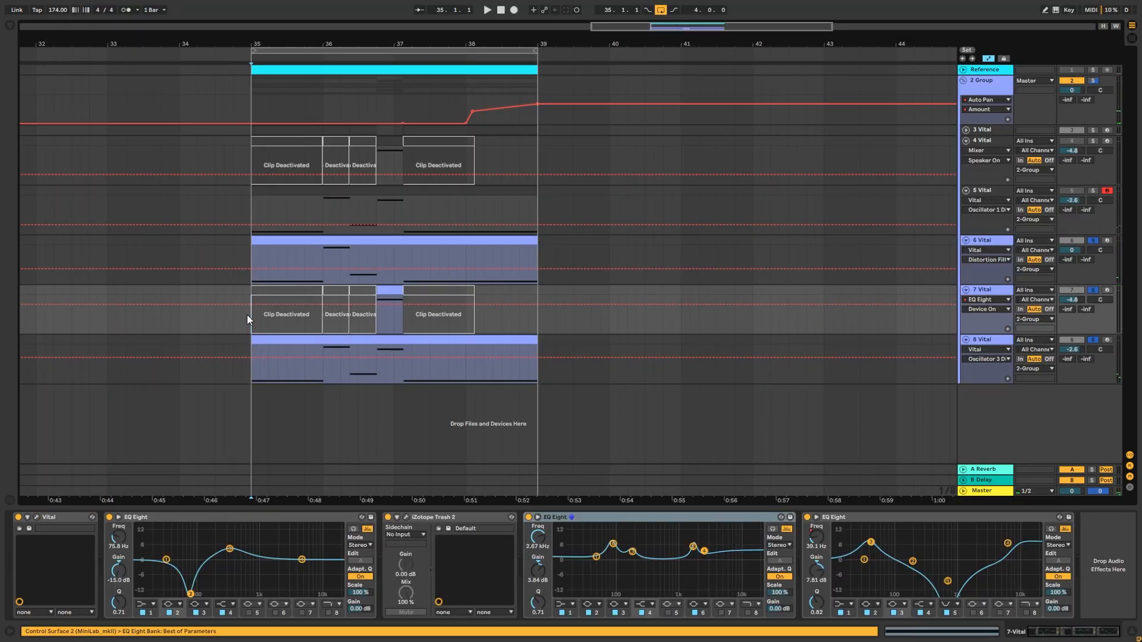